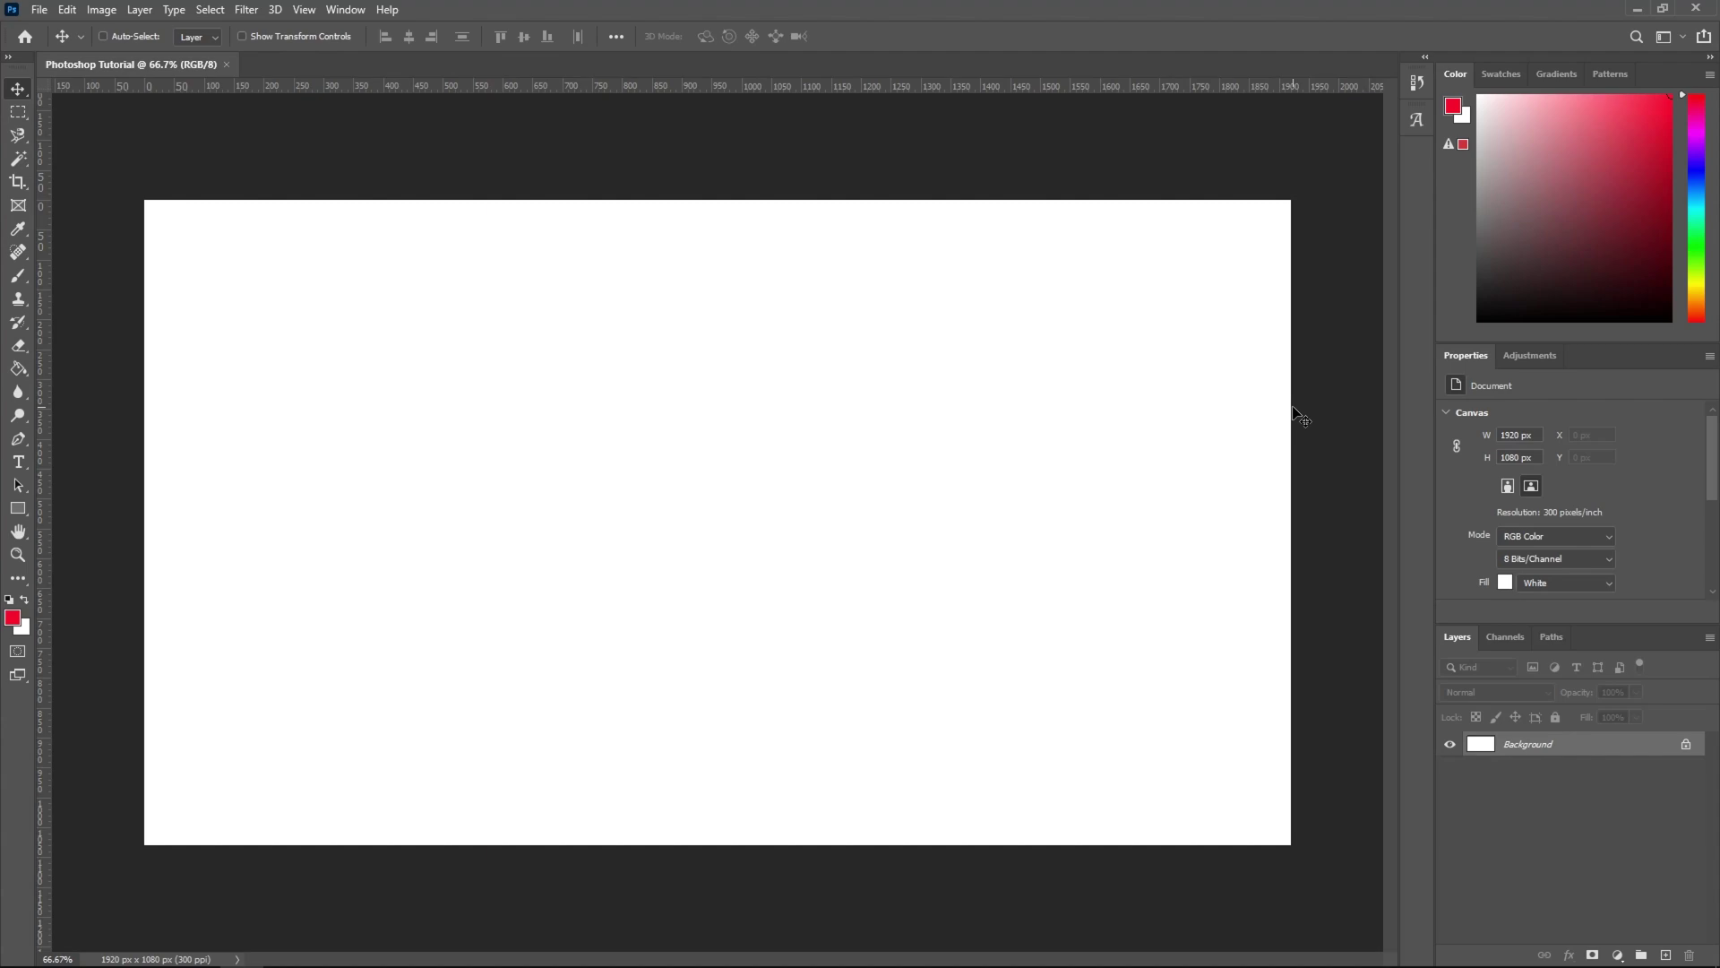
Create a new layer with Ctrl+Shift+N, then delete it again.
{"action": "key", "text": "ctrl+shift+n"}
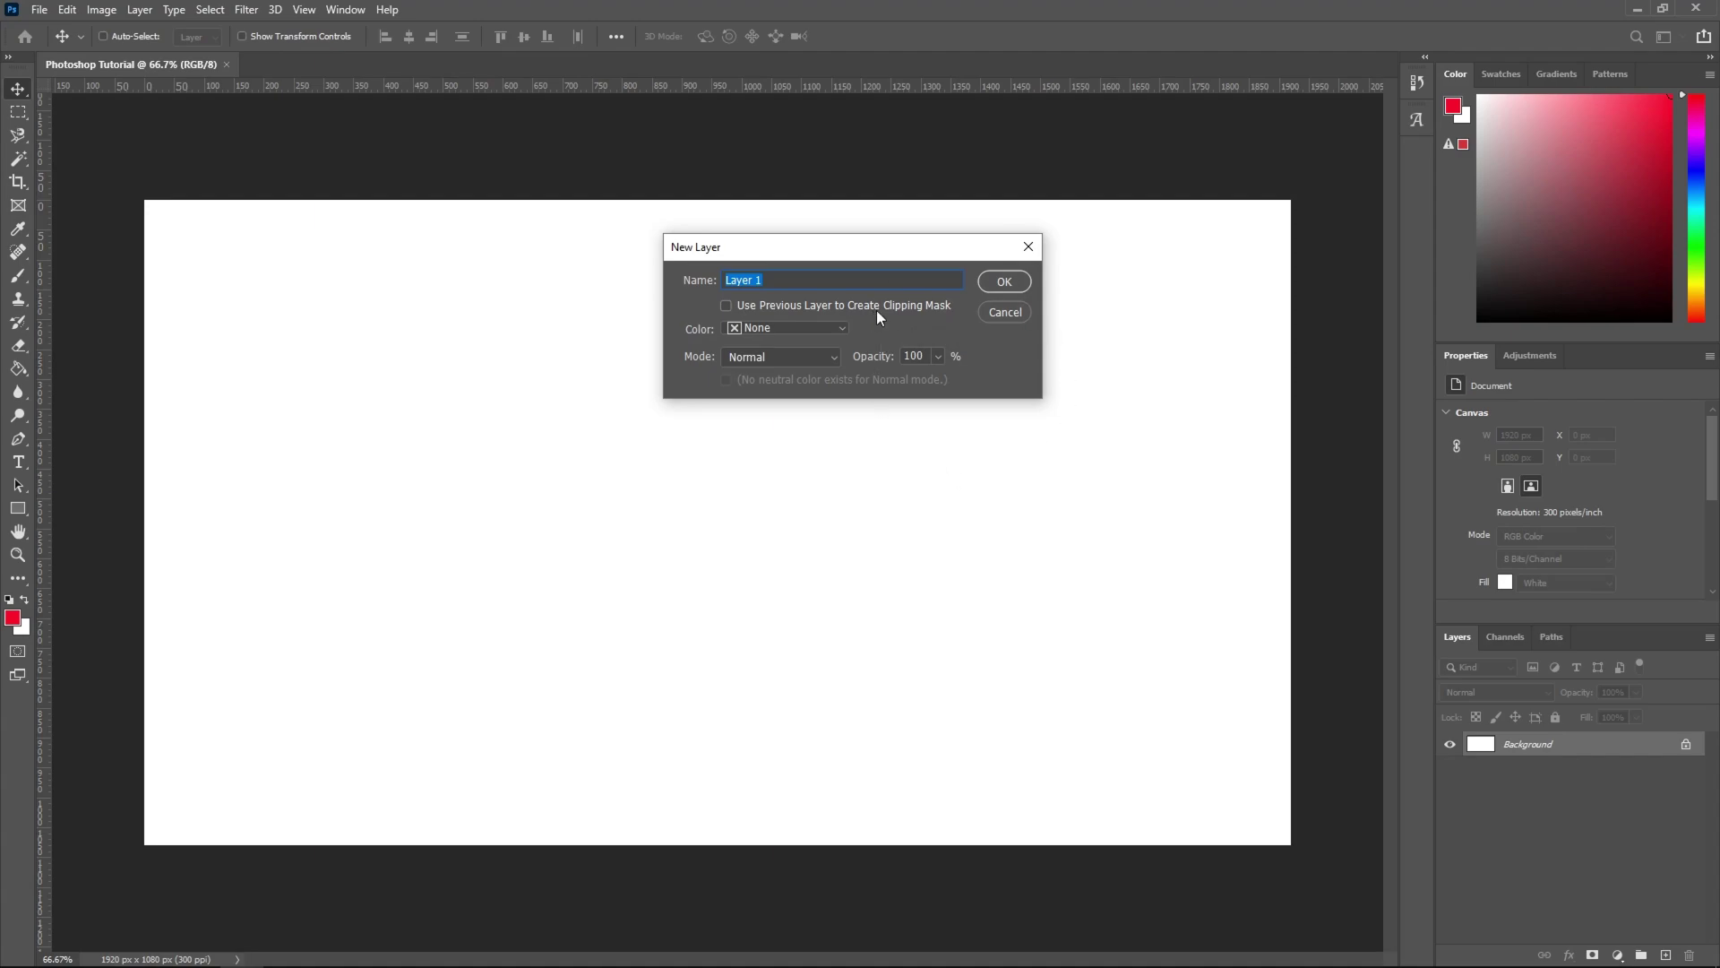
{"action": "left_click", "coordinate": [1004, 281]}
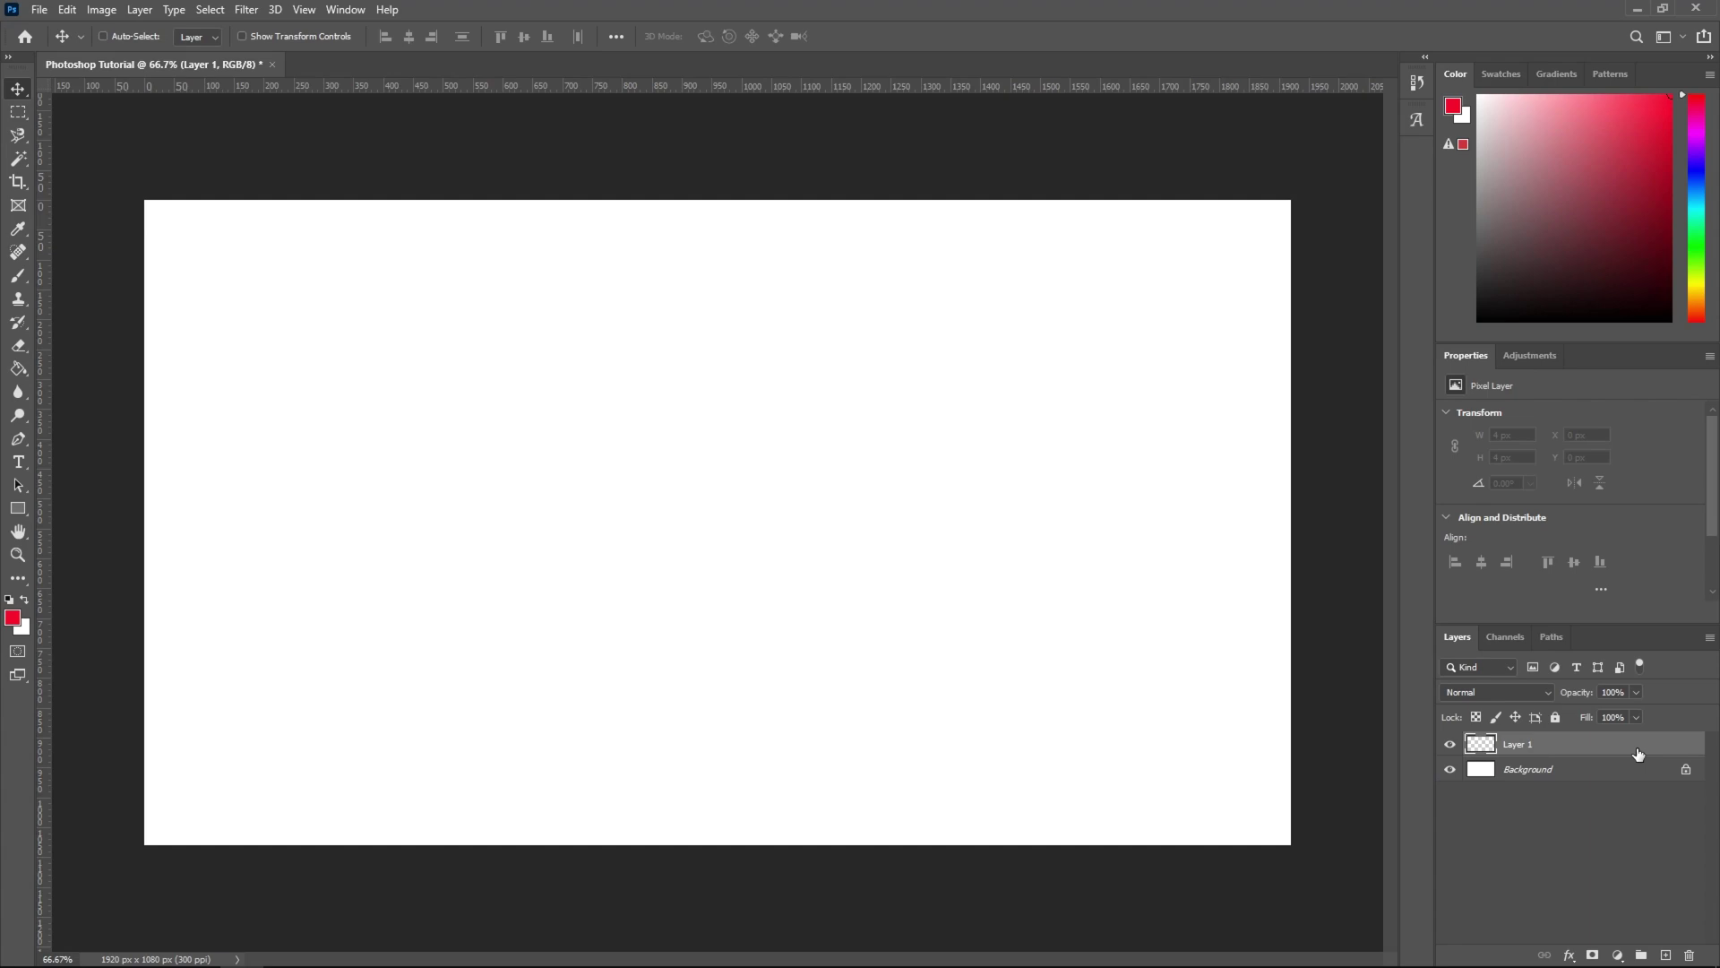
{"action": "key", "text": "Delete"}
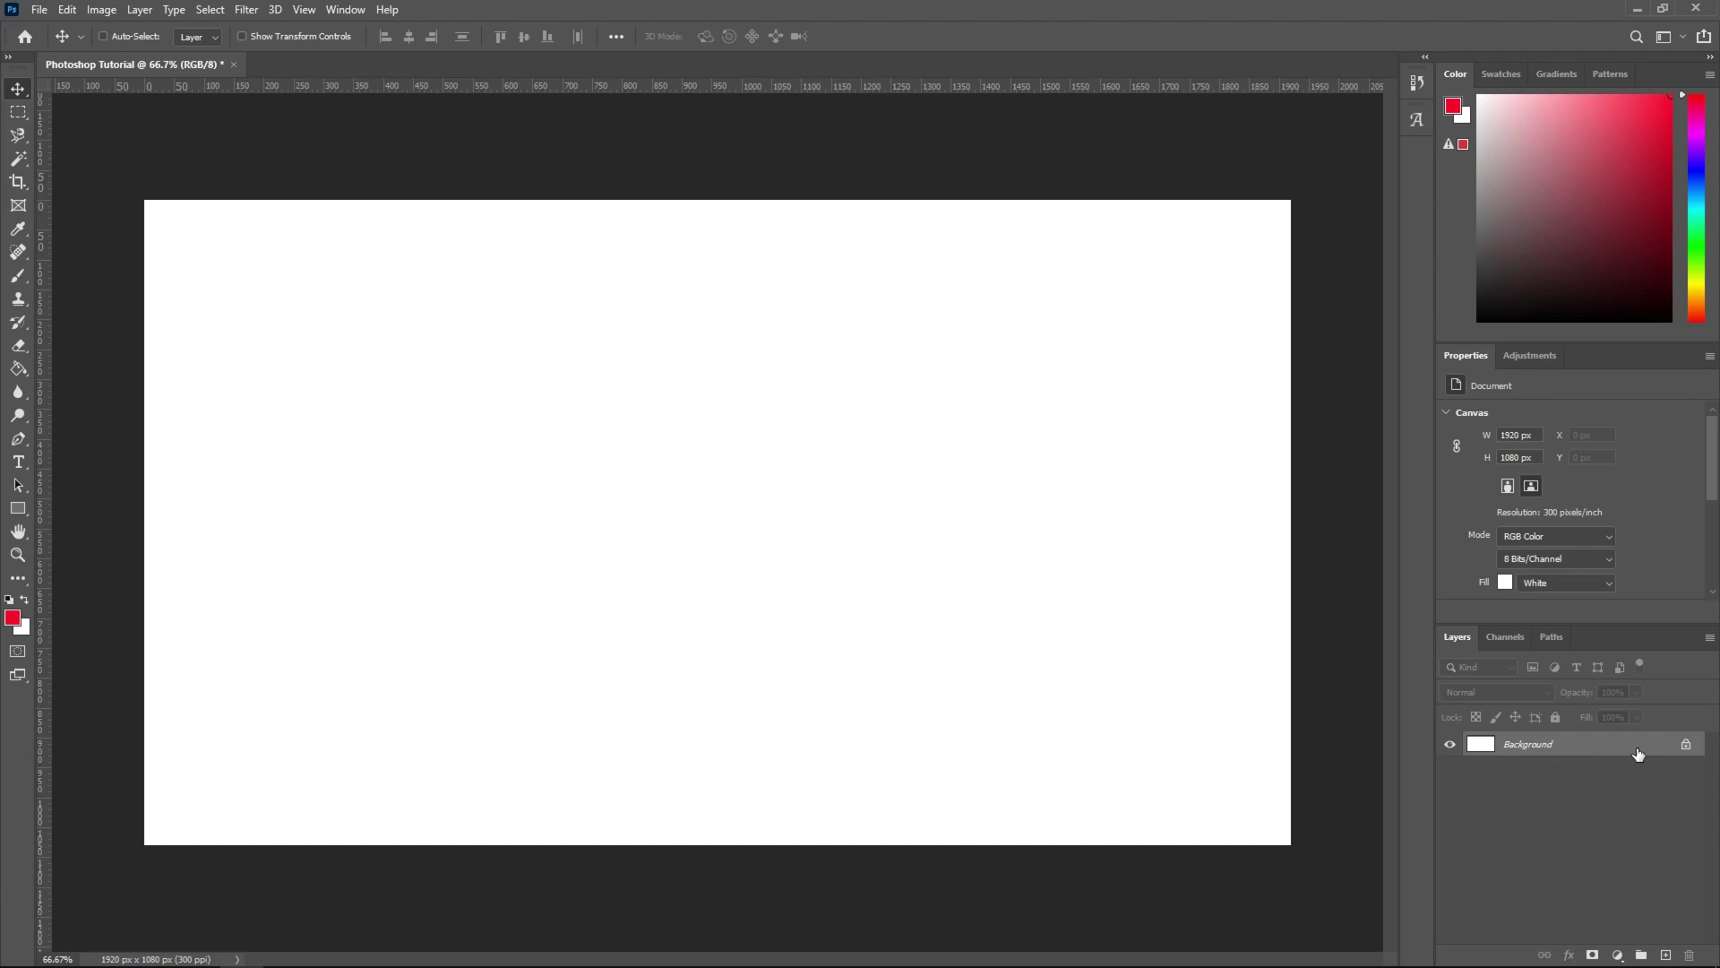
Add Layer 1 above Background and make it the active layer.
{"action": "key", "text": "ctrl+shift+n"}
{"action": "key", "text": "Return"}
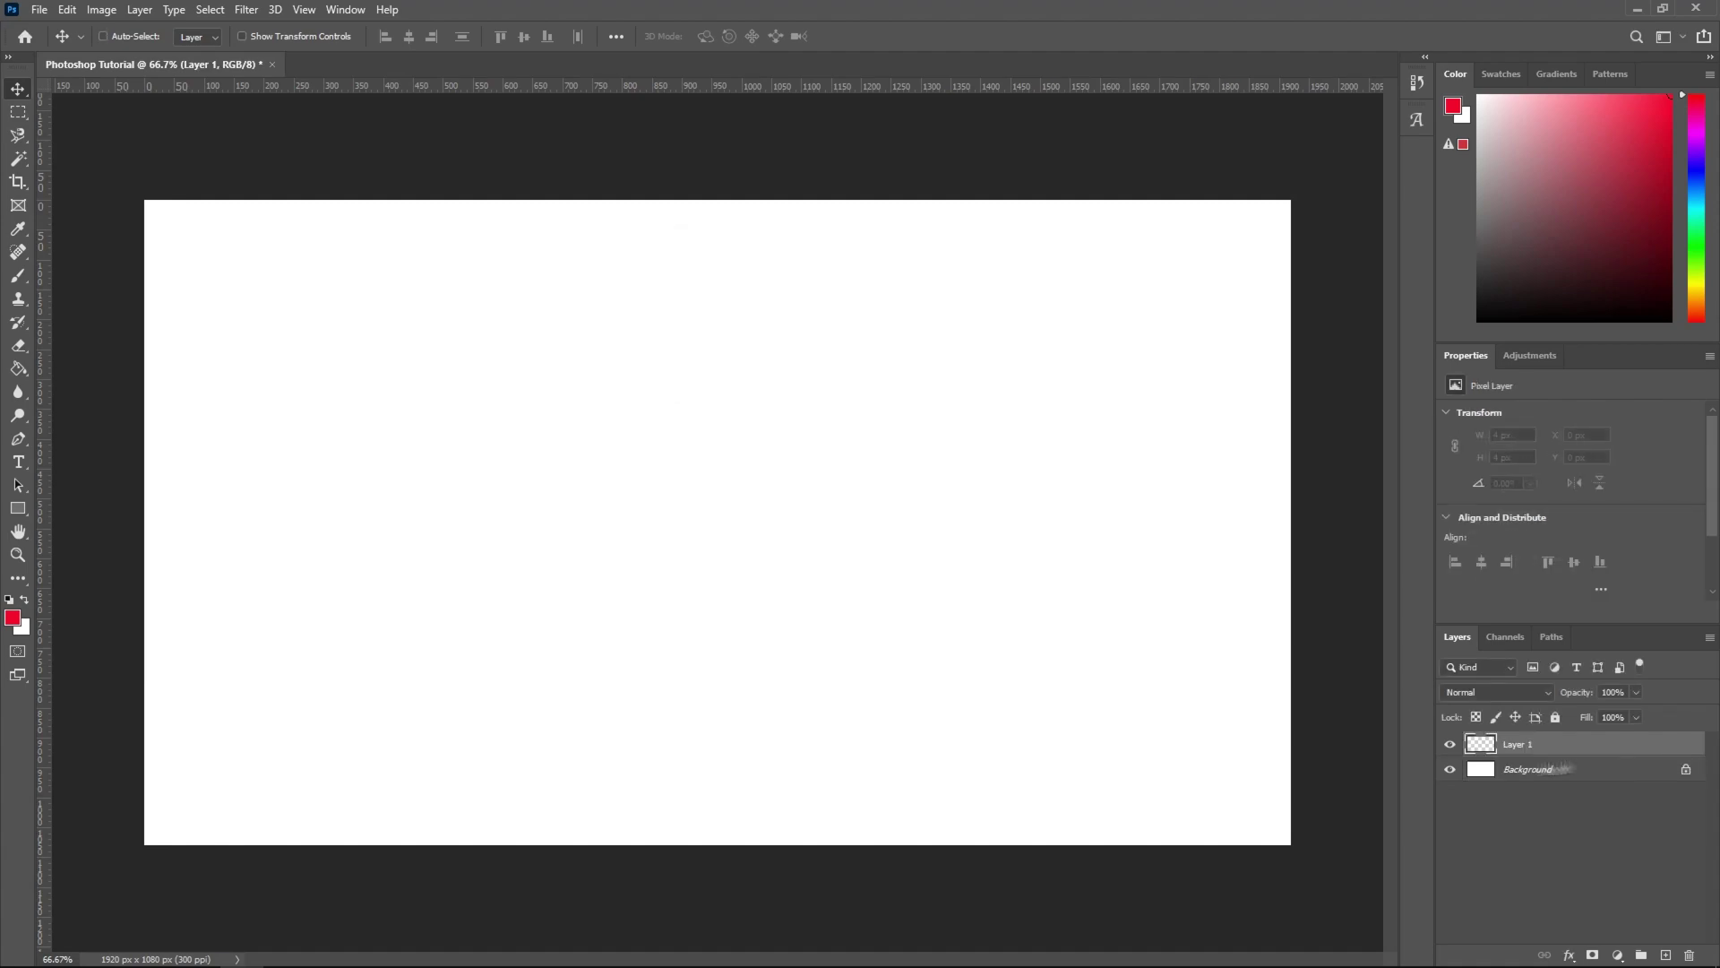
{"action": "left_click", "coordinate": [1593, 798]}
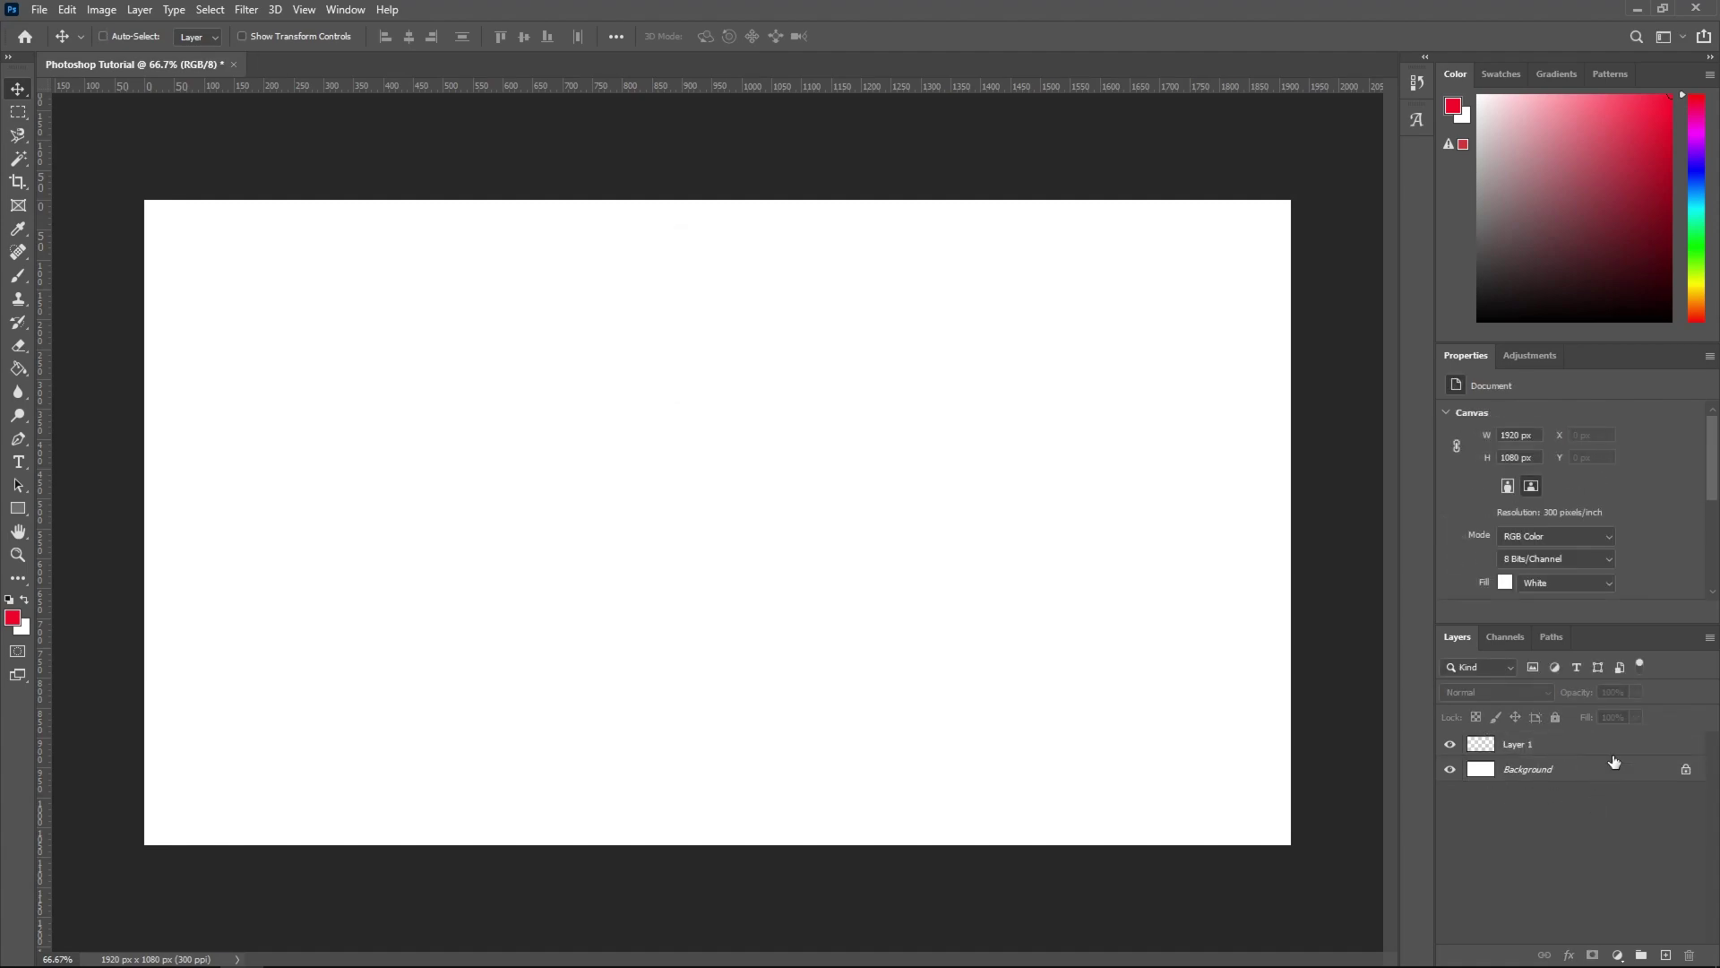
{"action": "left_click", "coordinate": [1628, 738]}
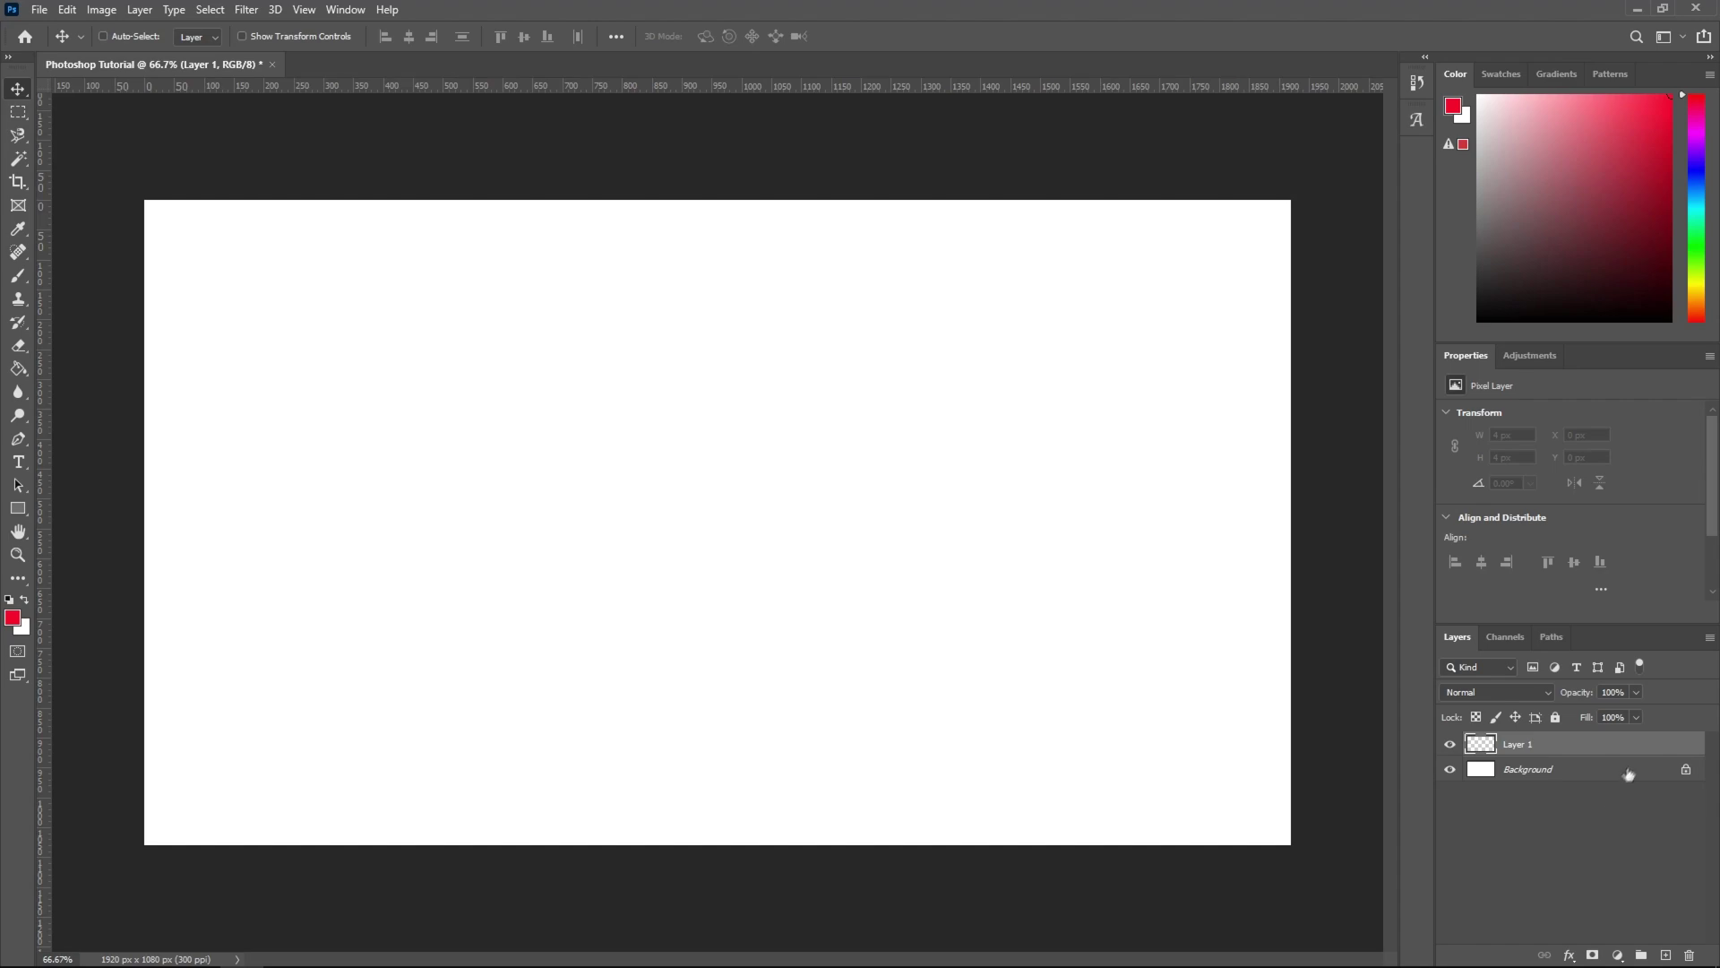
{"action": "left_click", "coordinate": [1634, 835]}
{"action": "left_click", "coordinate": [1622, 754]}
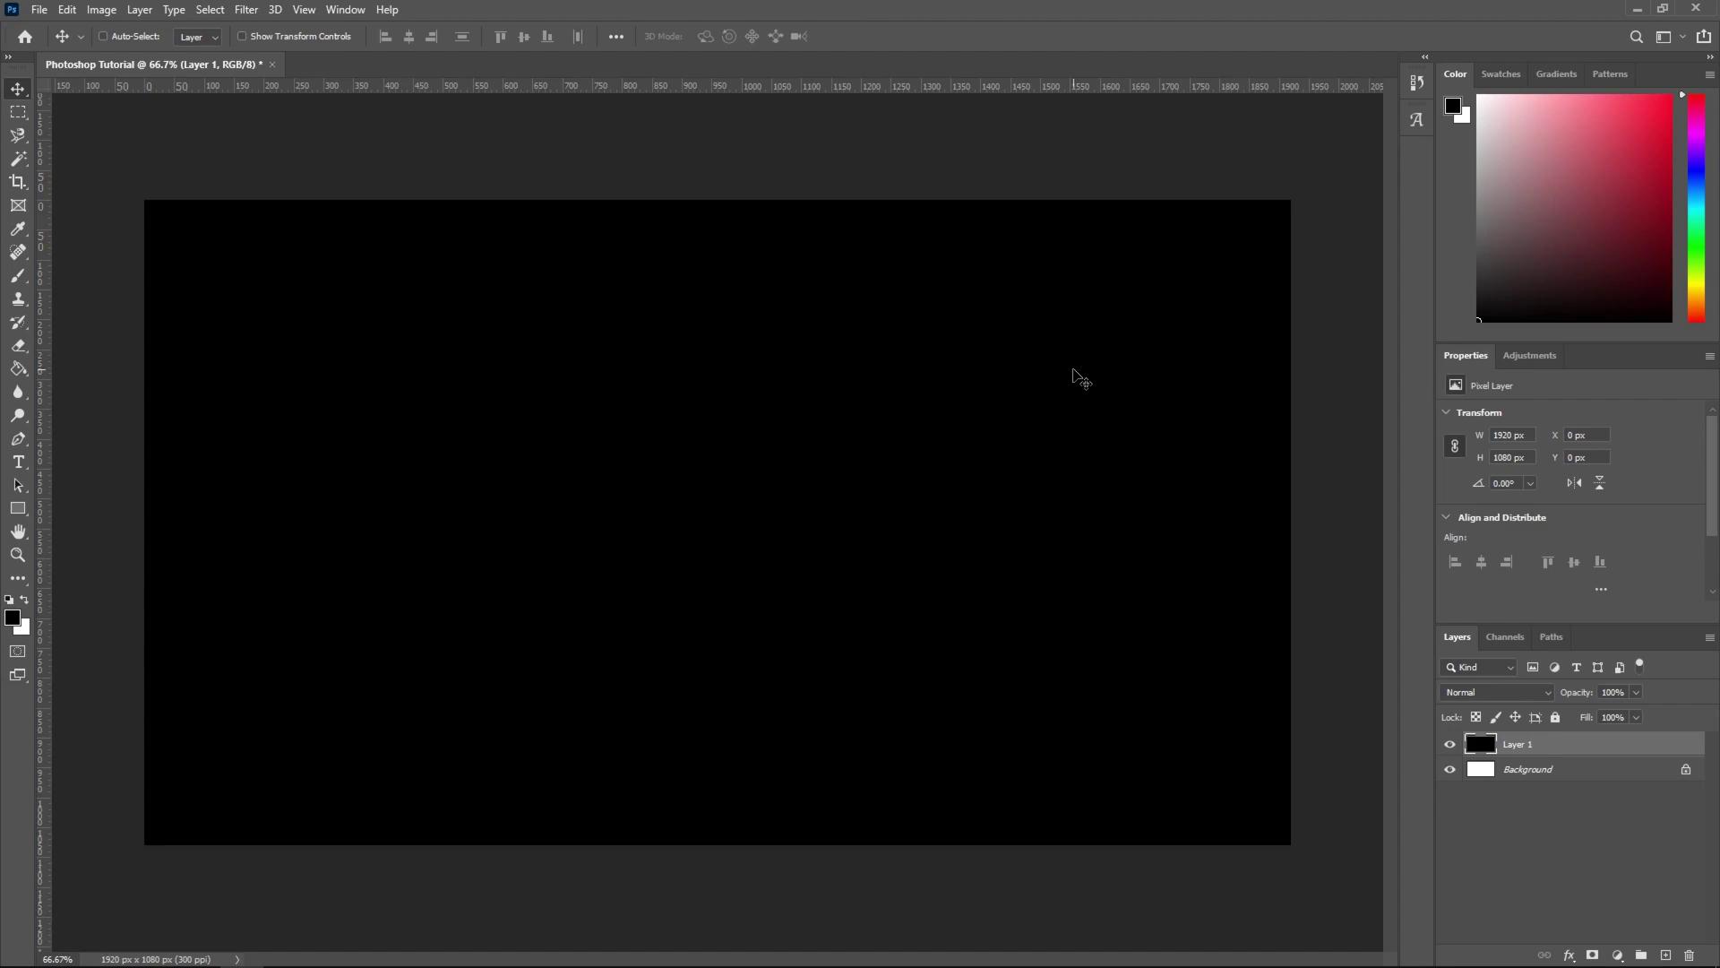
Shift black Layer 1 off-centre, then re-centre it on the canvas and deselect.
{"action": "left_click_drag", "start_coordinate": [1079, 376], "coordinate": [1210, 296]}
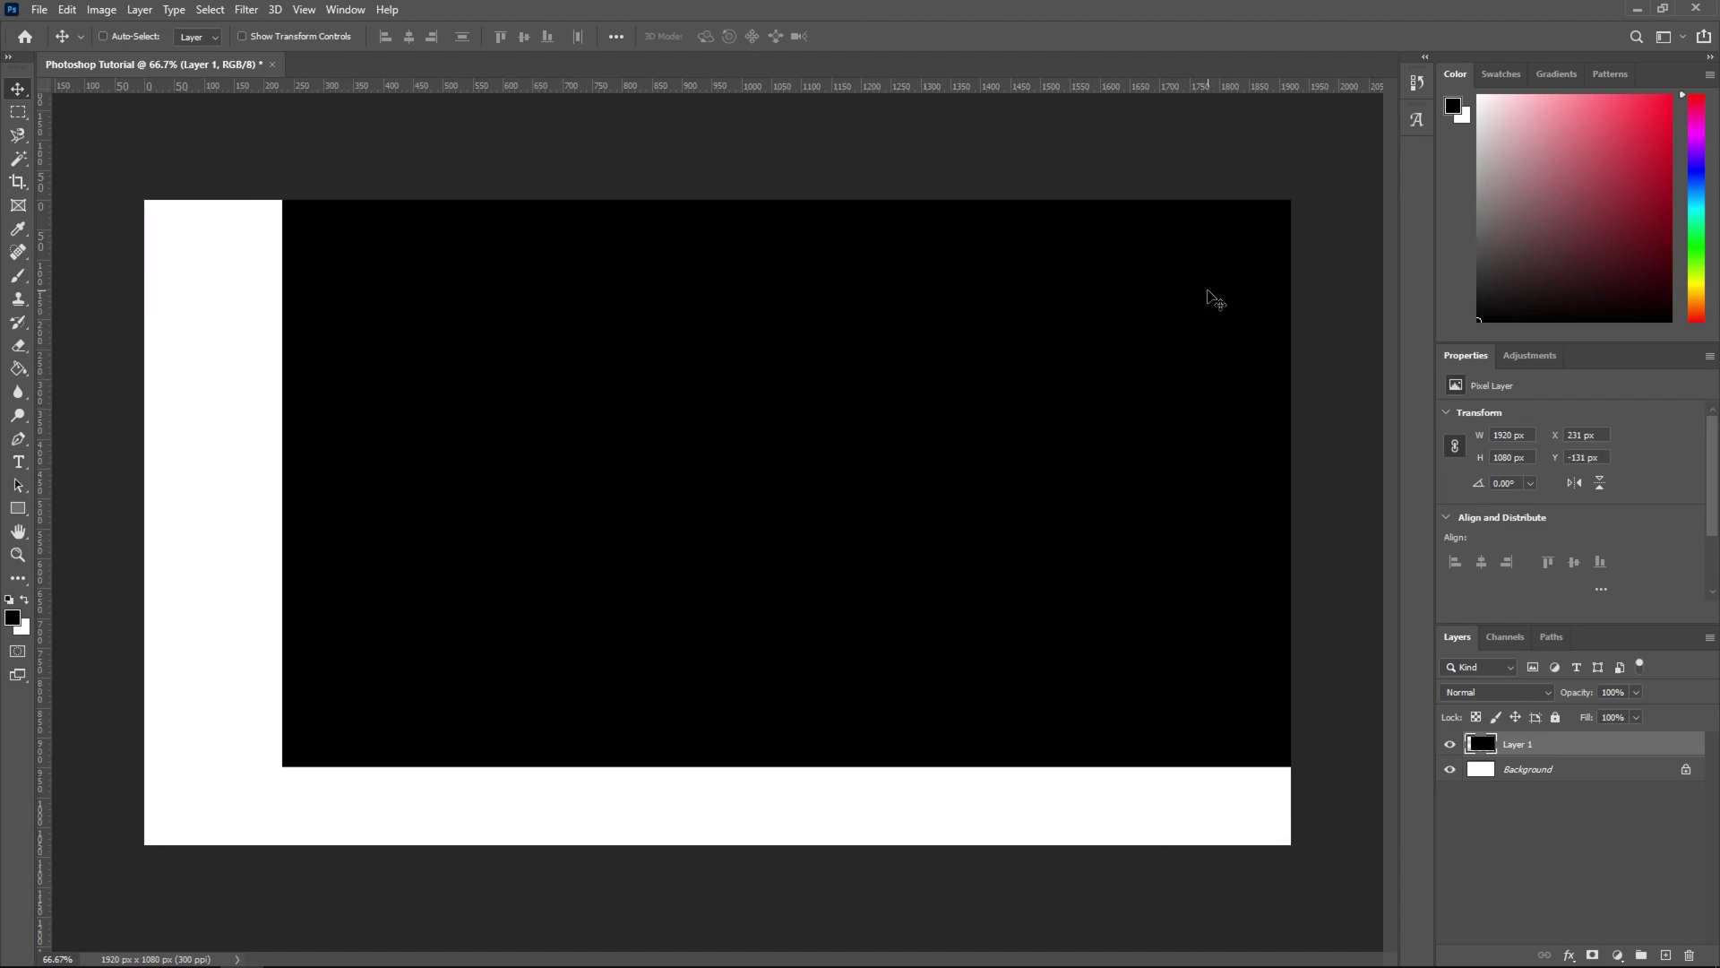
{"action": "key", "text": "ctrl+a"}
{"action": "left_click", "coordinate": [410, 37]}
{"action": "left_click", "coordinate": [525, 37]}
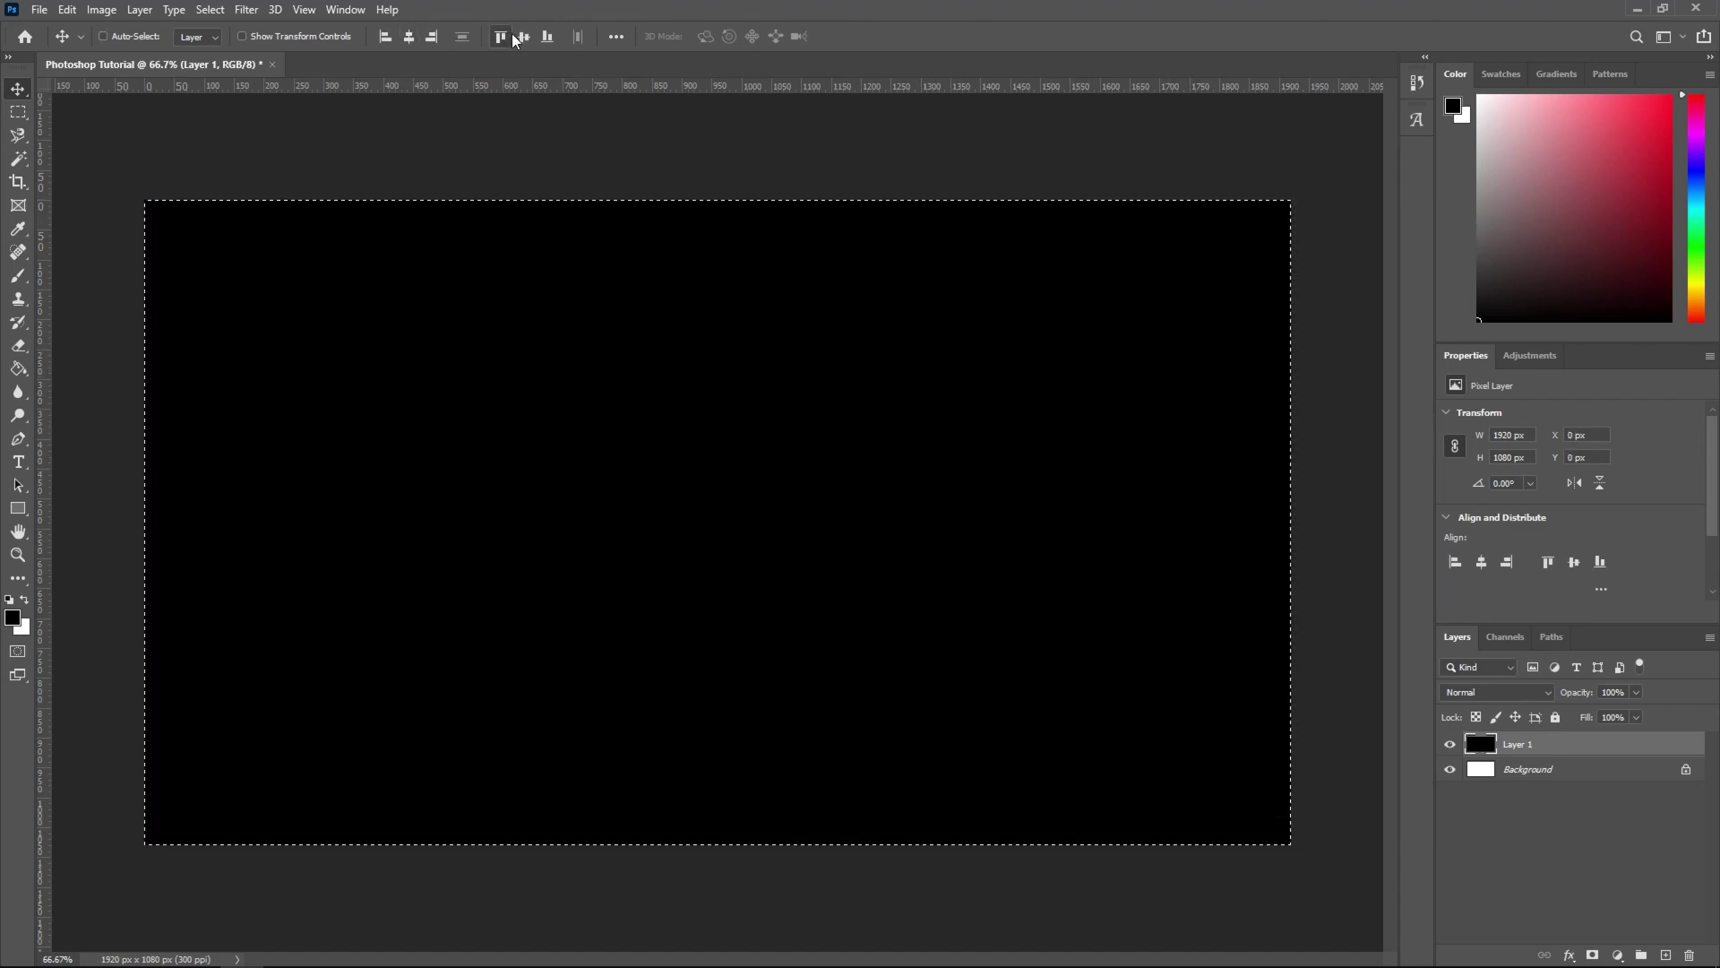
{"action": "key", "text": "ctrl+d"}
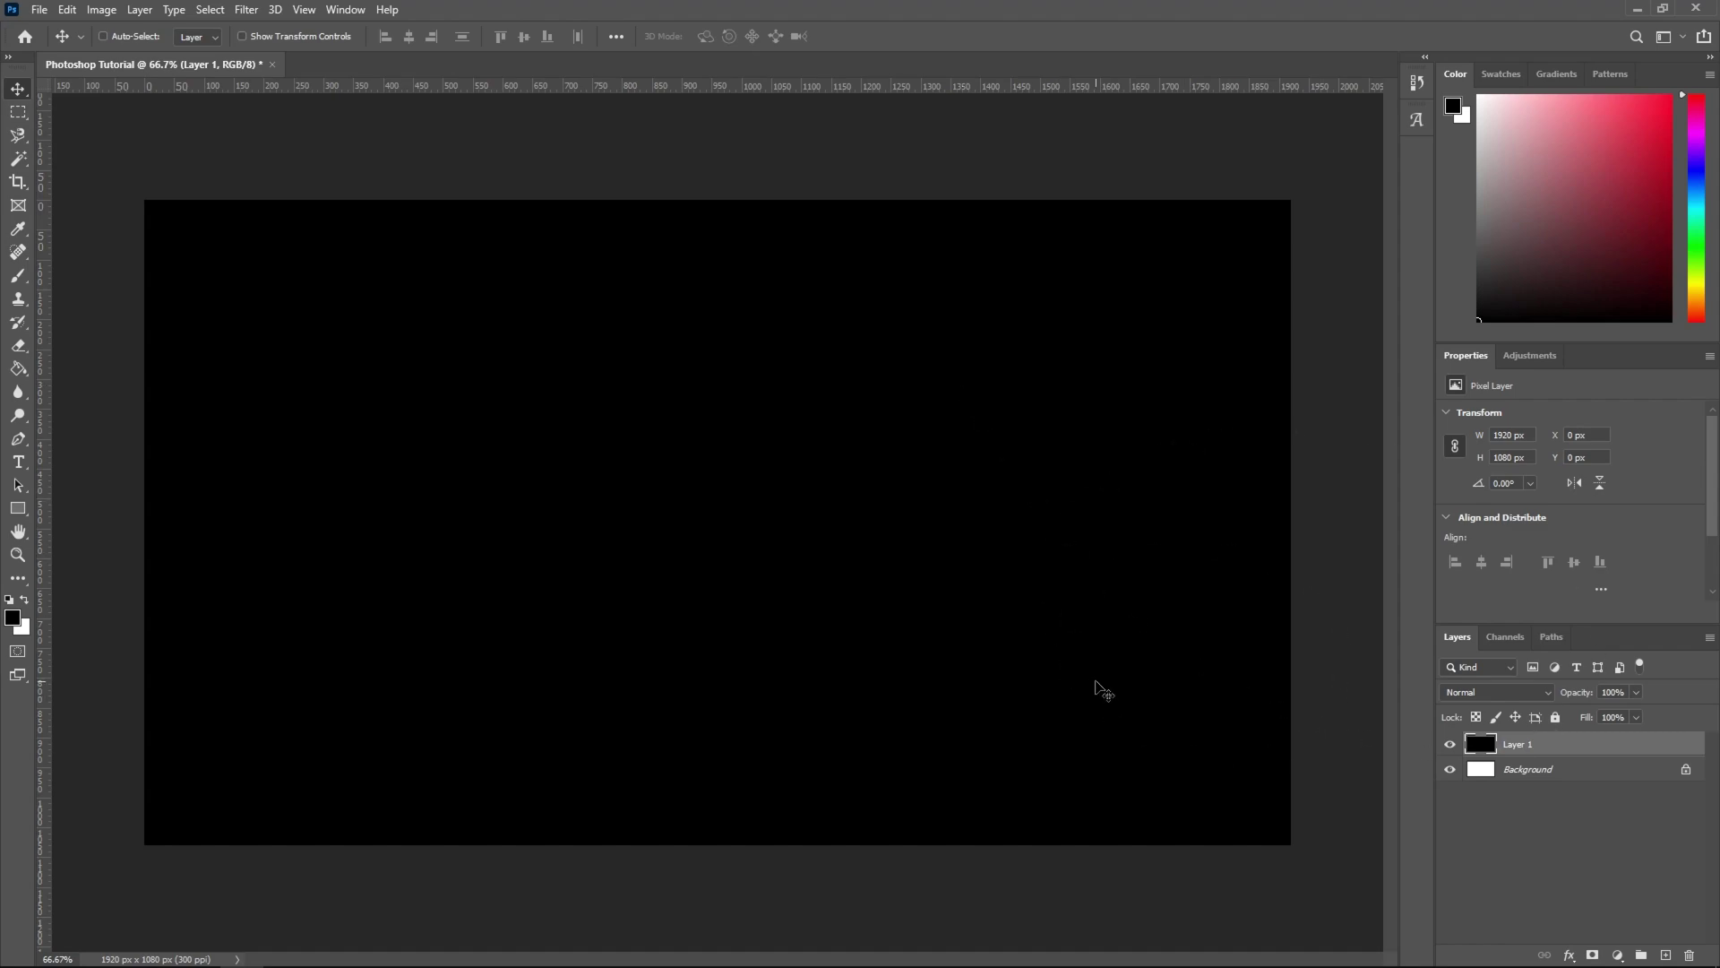
Free-transform Layer 1, rotating about 3.4° and scaling to 1955 × 1171 px, then nudge it up-right.
{"action": "key", "text": "ctrl+t"}
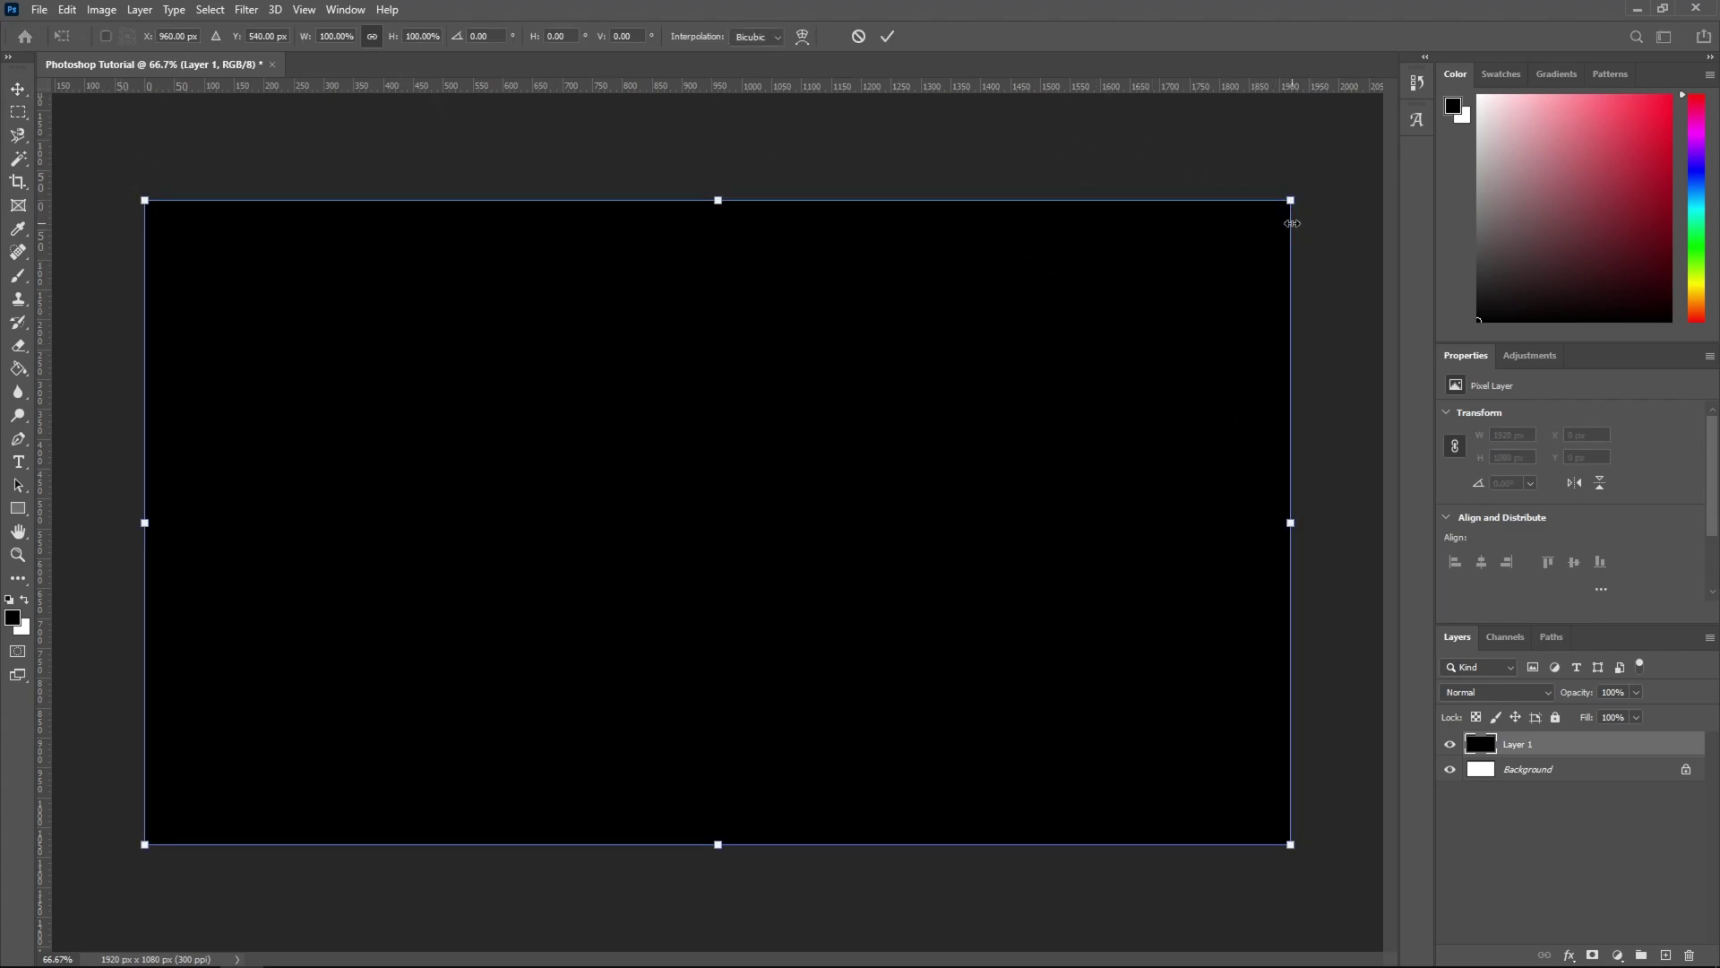
{"action": "left_click_drag", "start_coordinate": [1287, 194], "coordinate": [1184, 302]}
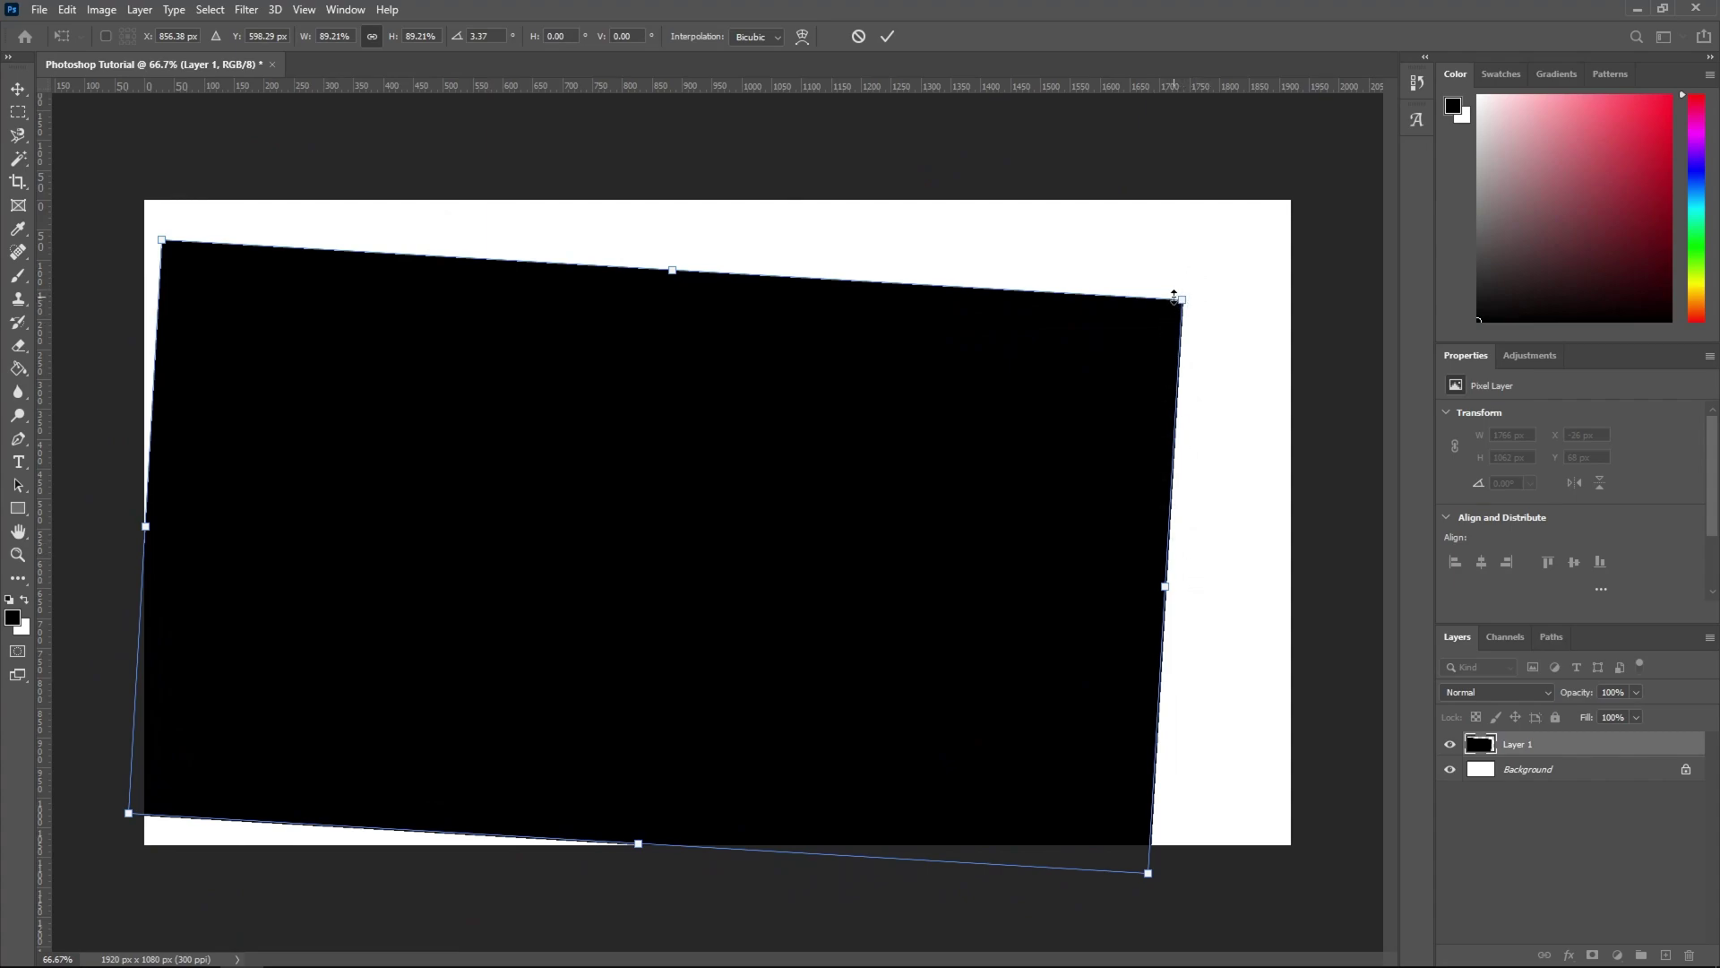
{"action": "left_click_drag", "start_coordinate": [1175, 301], "coordinate": [968, 401]}
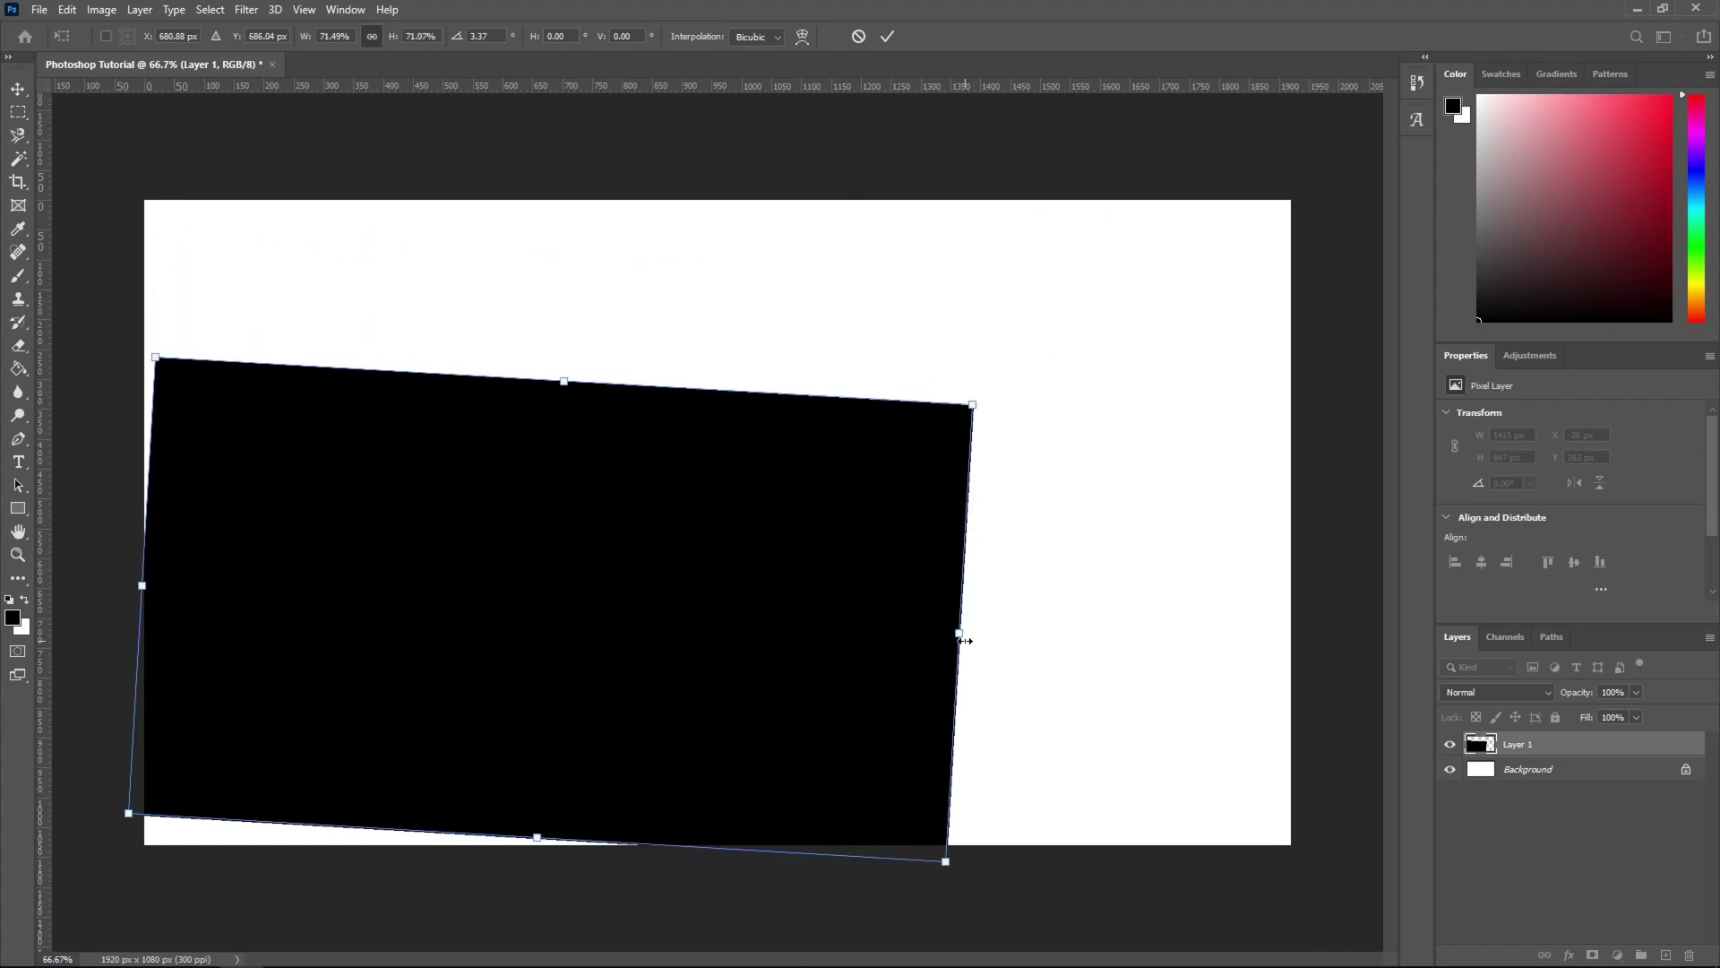
{"action": "left_click_drag", "start_coordinate": [959, 632], "coordinate": [1271, 651]}
{"action": "left_click", "coordinate": [887, 35]}
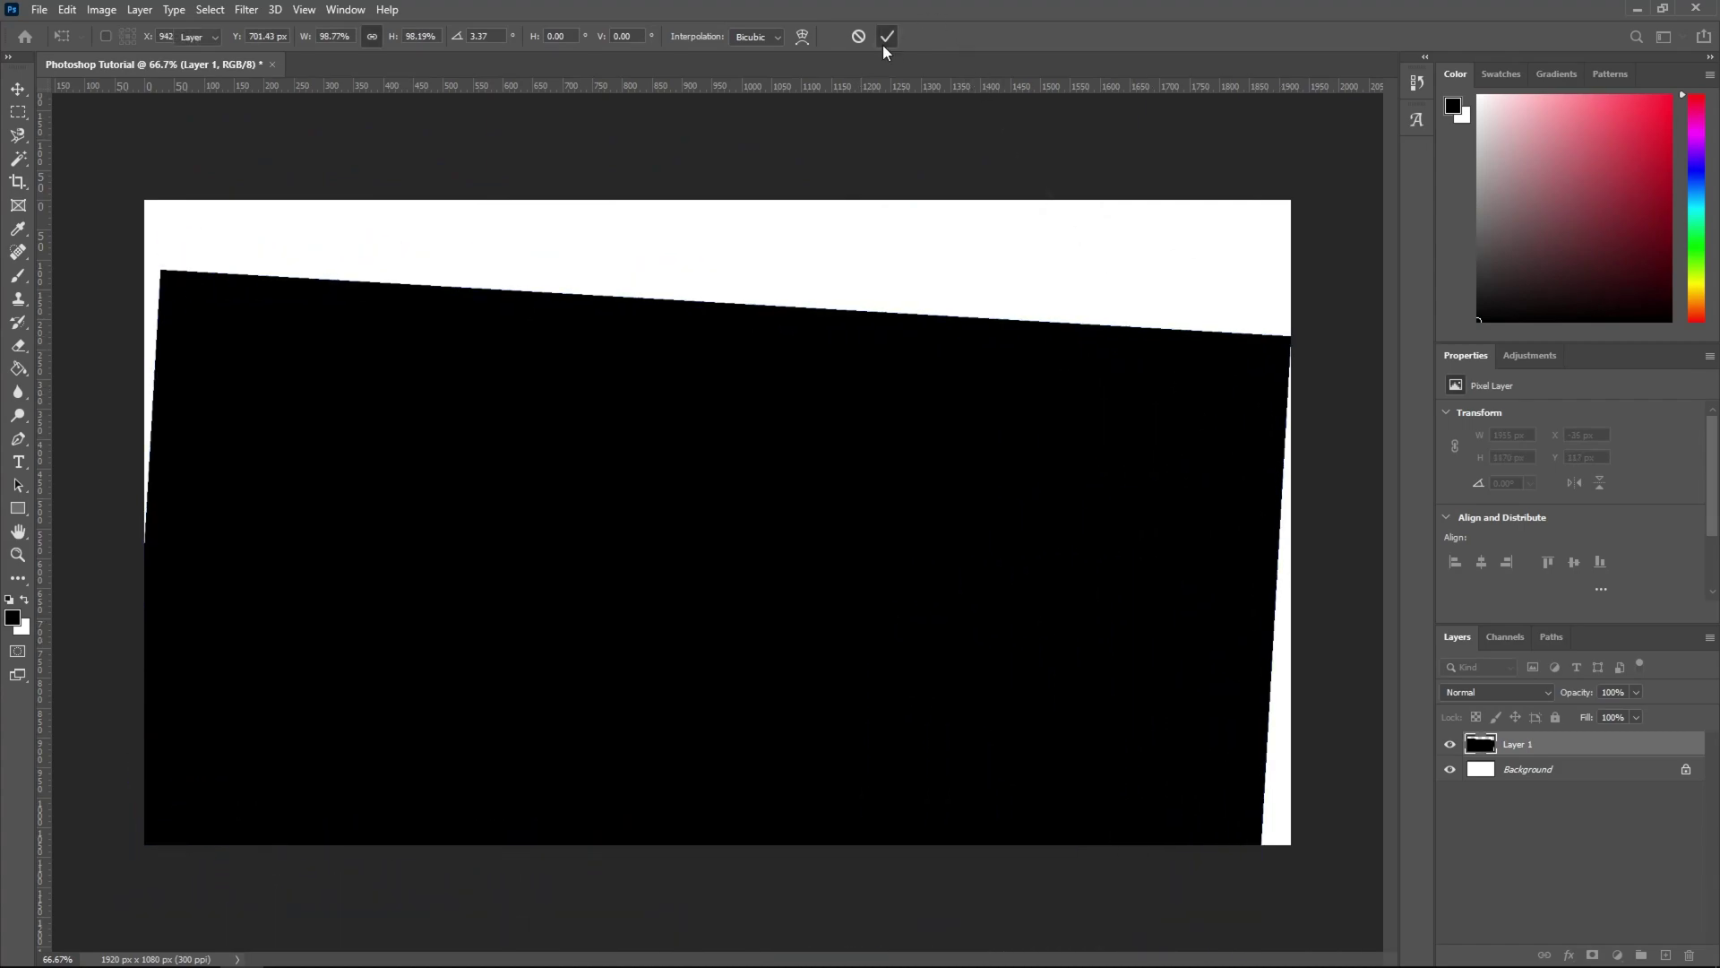
{"action": "left_click_drag", "start_coordinate": [986, 576], "coordinate": [1006, 499]}
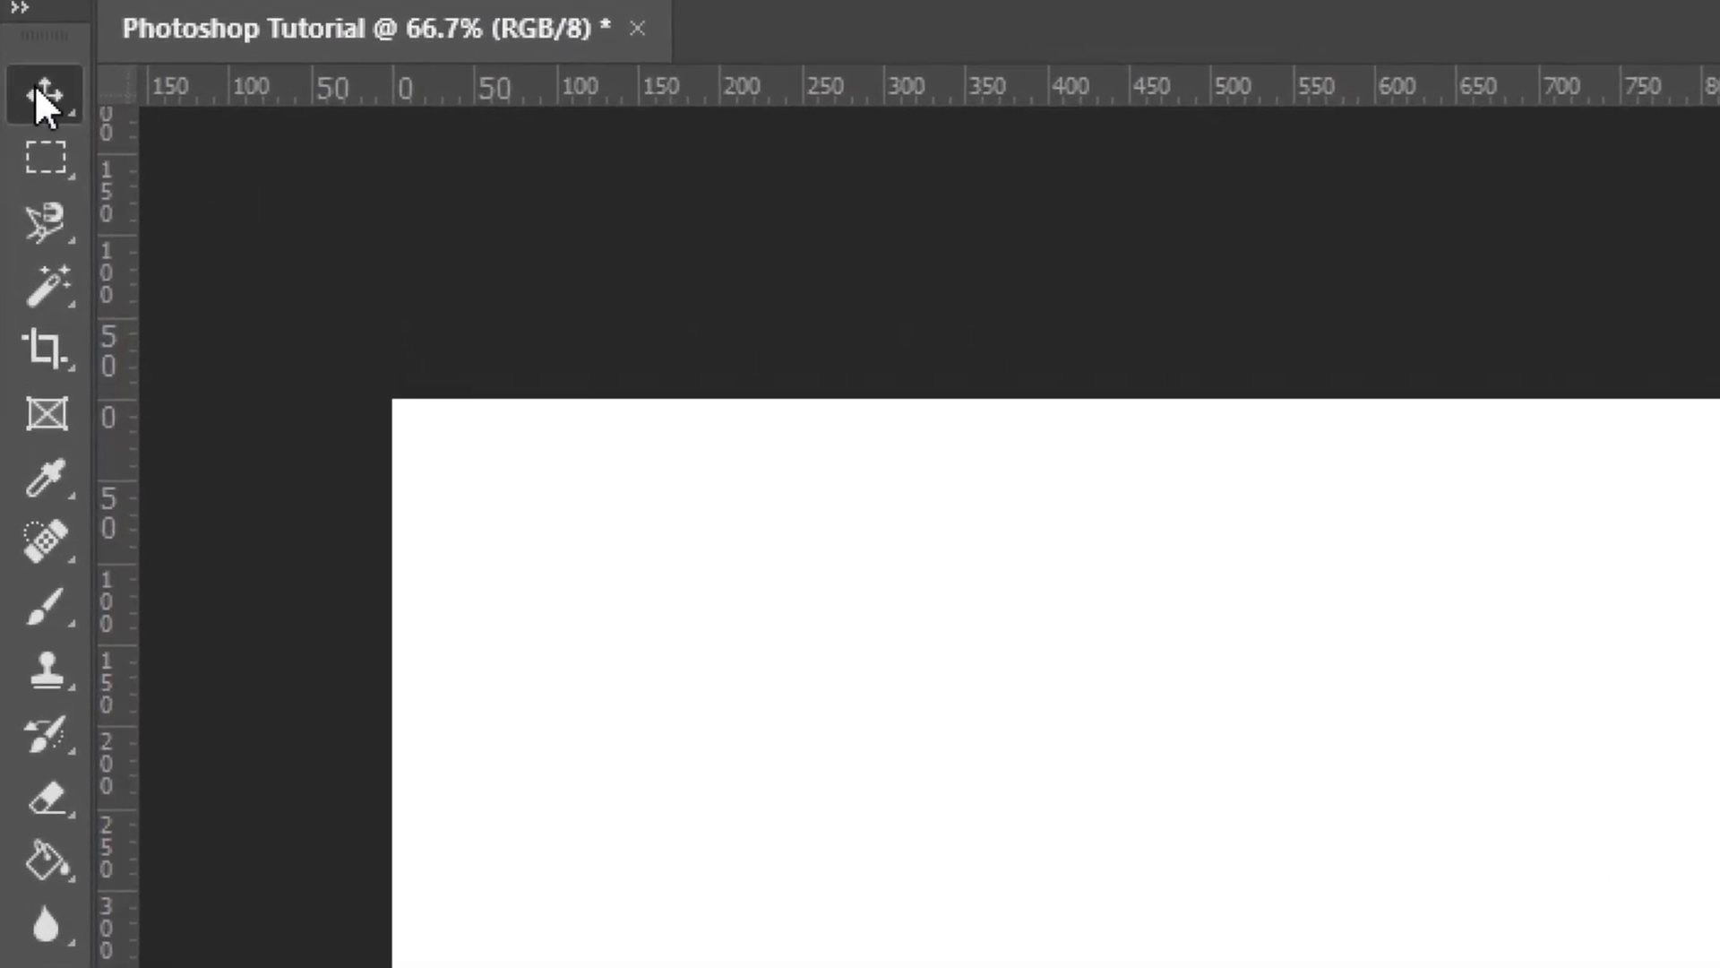
Cycle through the Move, Rectangular Marquee and Magic Wand tools, then select the white canvas by colour.
{"action": "right_click", "coordinate": [36, 89]}
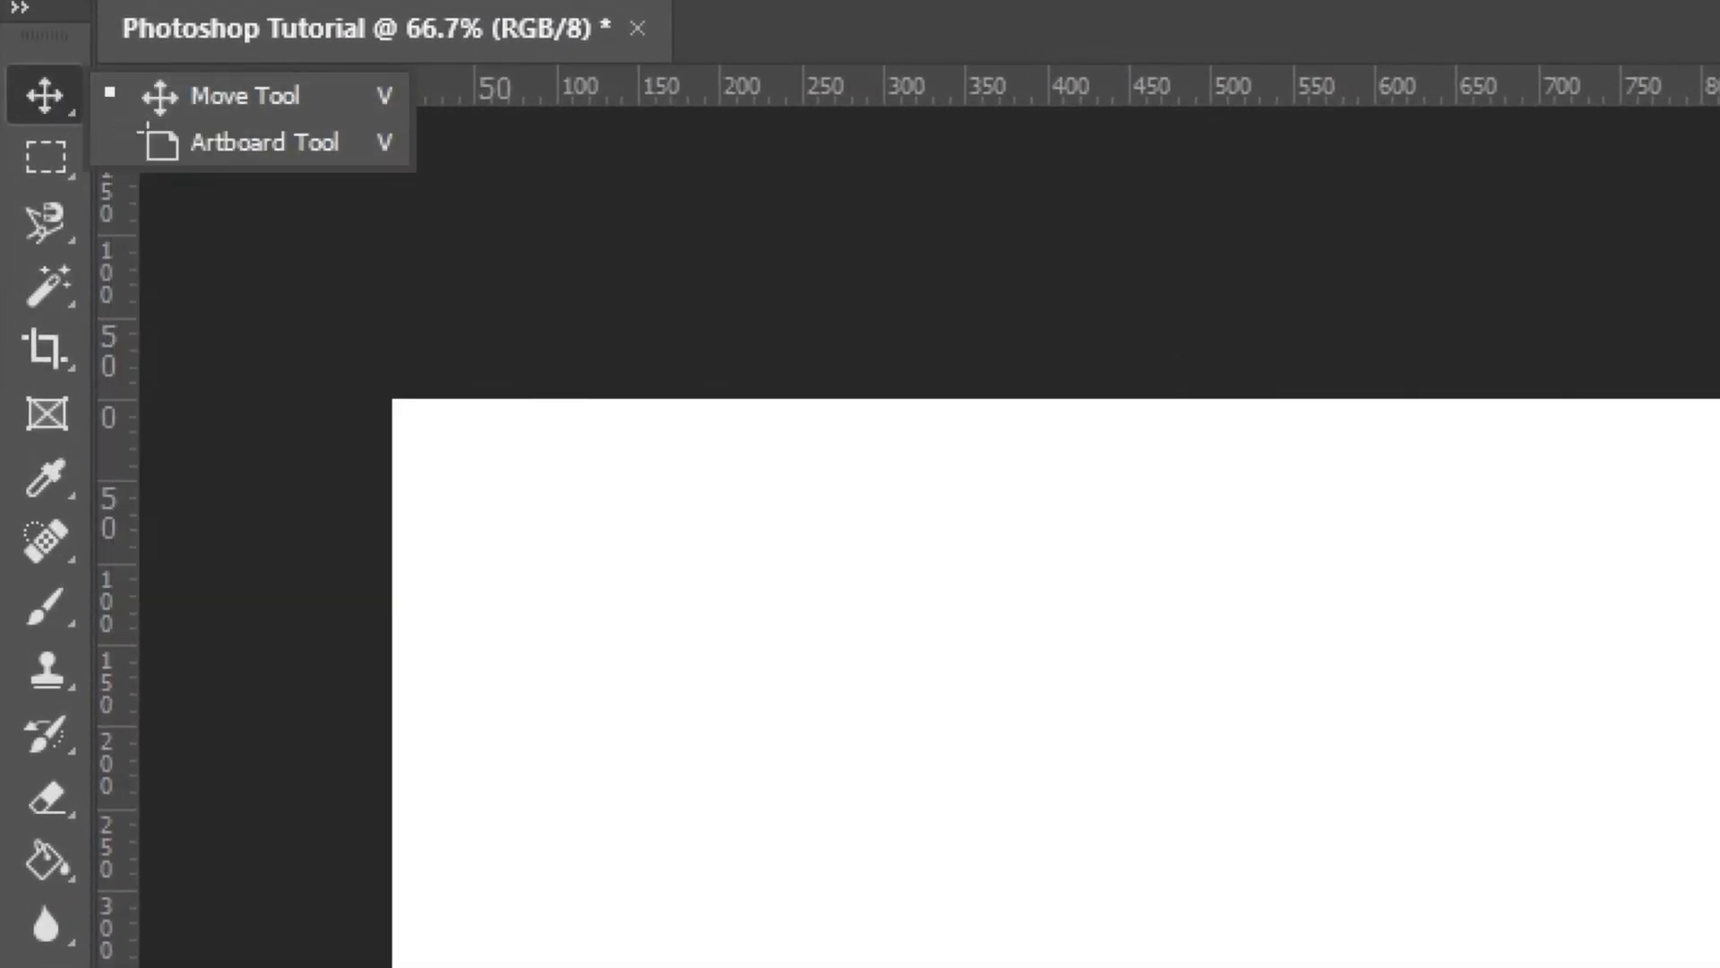
{"action": "key", "text": "Escape"}
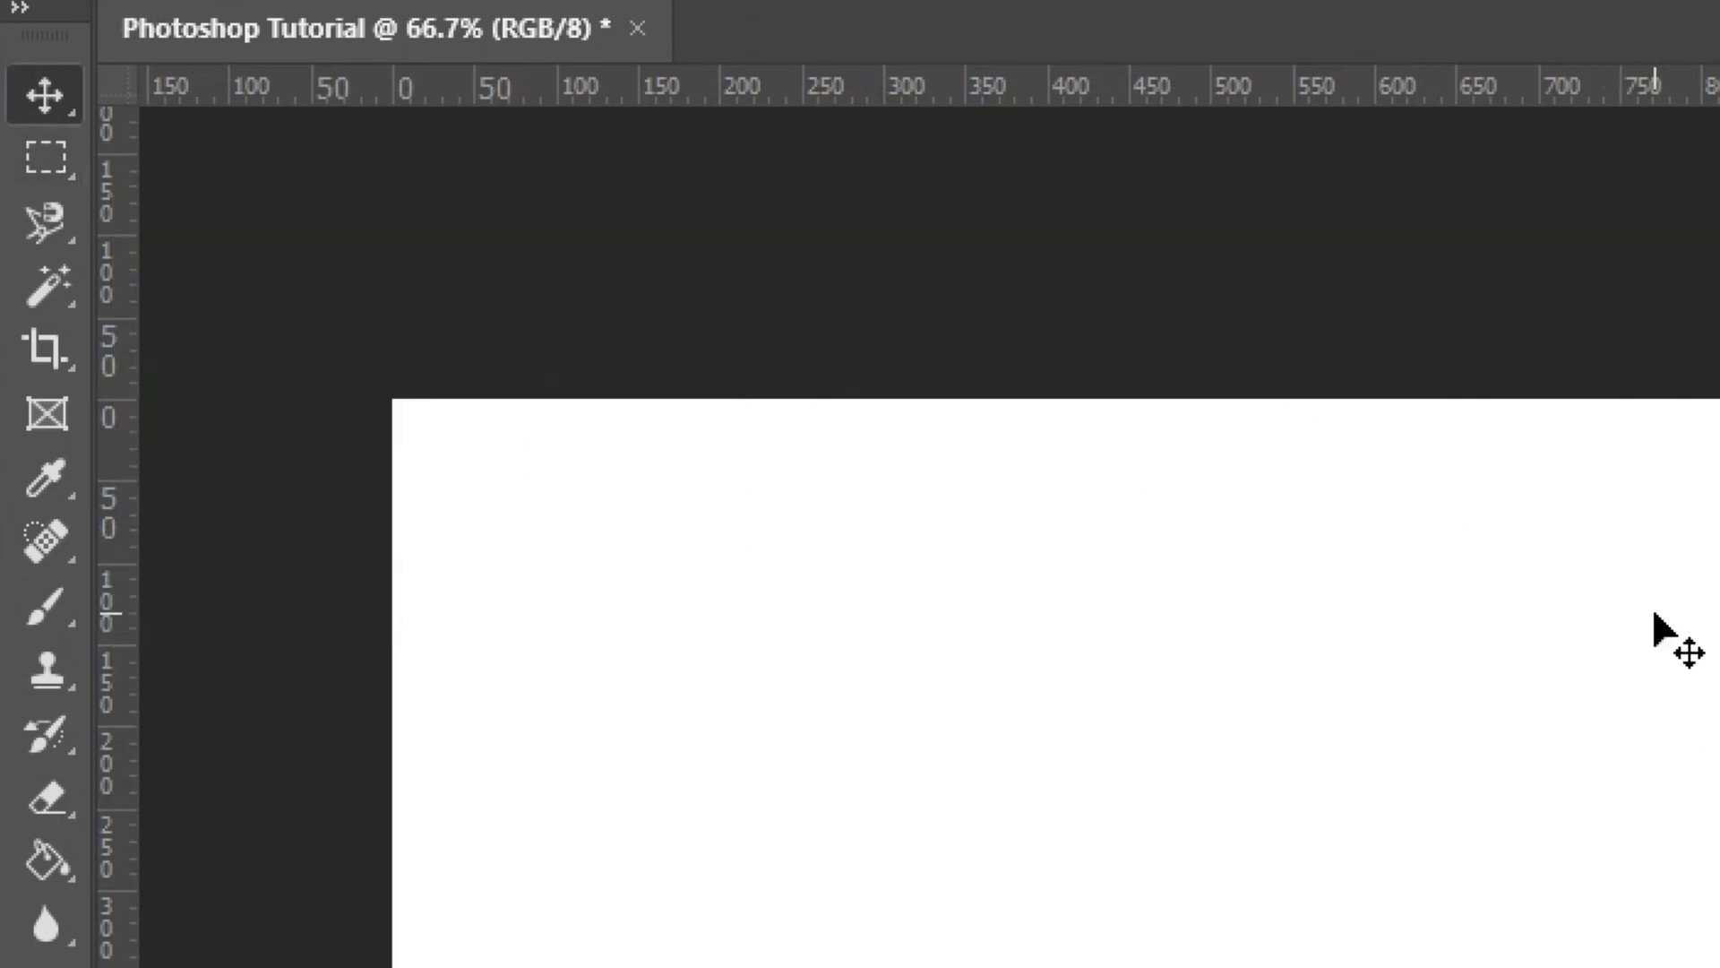
{"action": "key", "text": "m"}
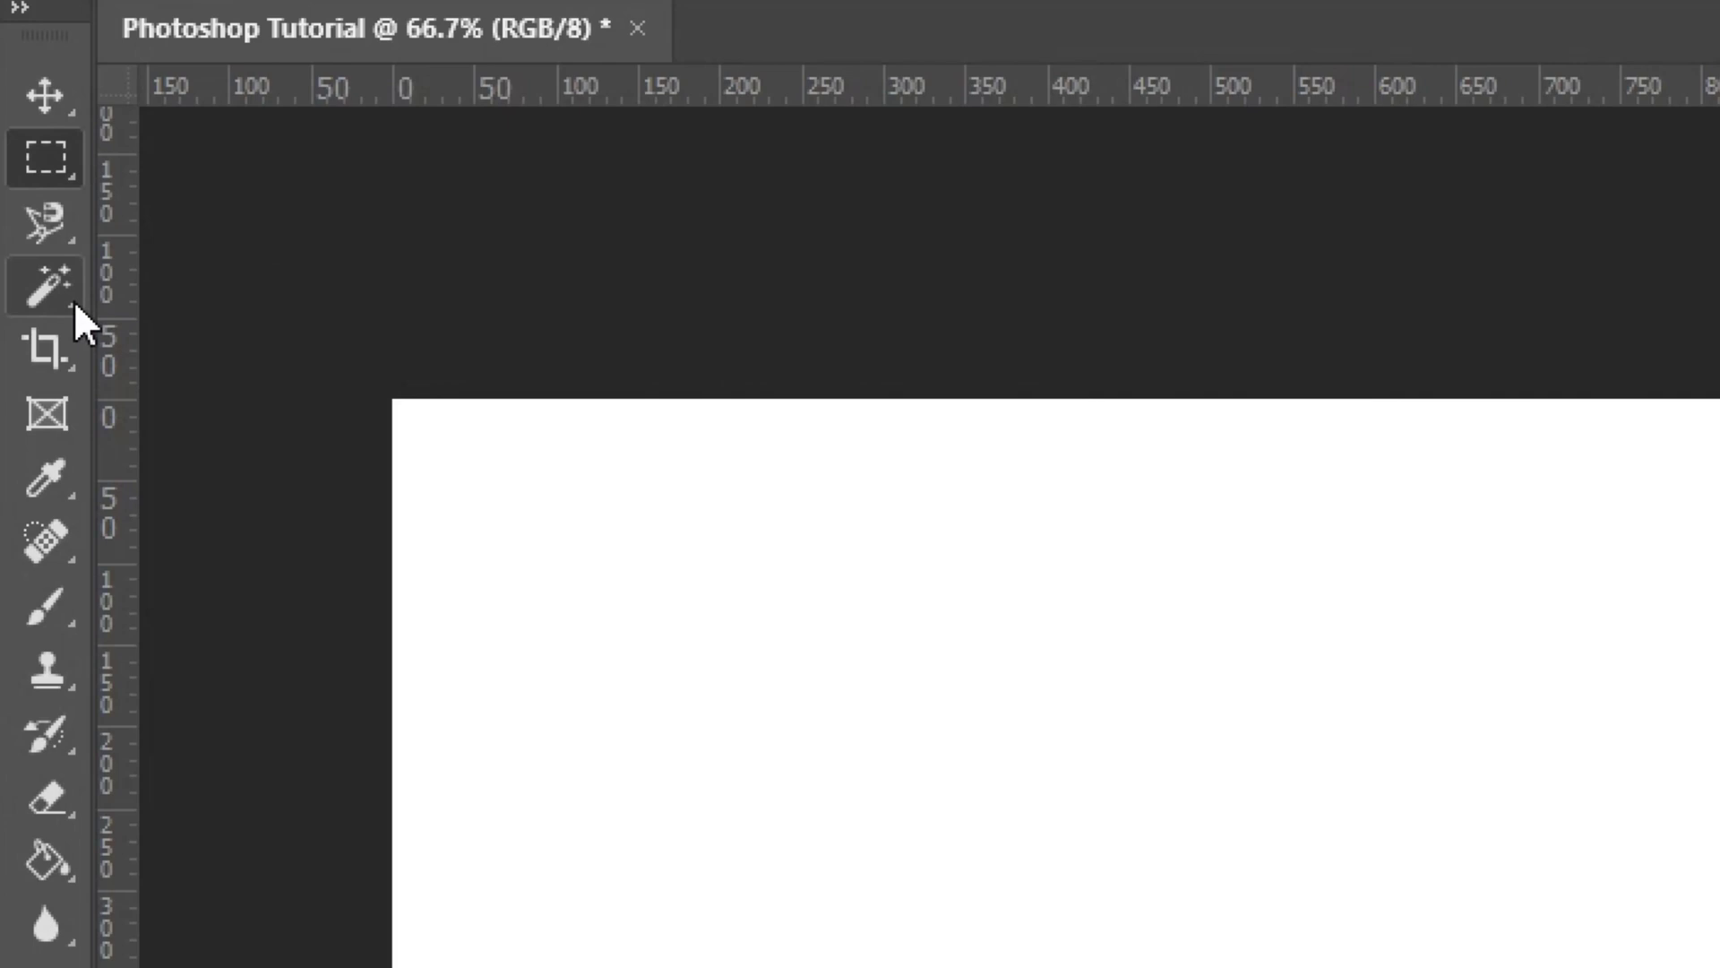
{"action": "left_click", "coordinate": [52, 303]}
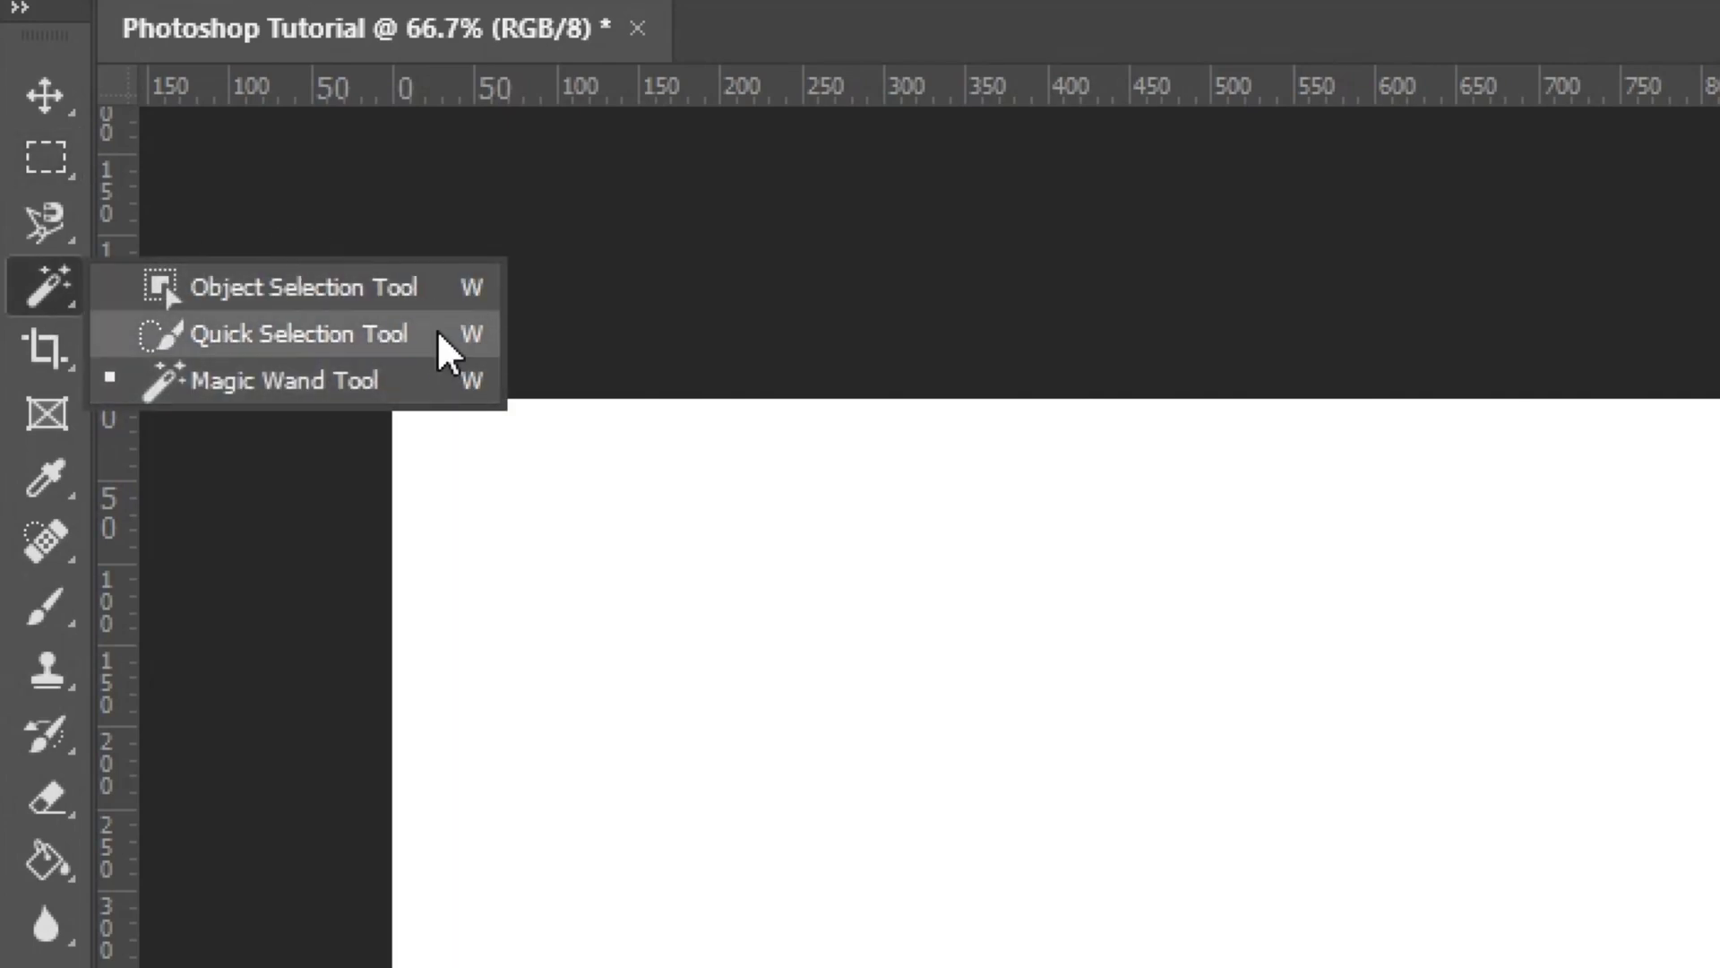
{"action": "left_click", "coordinate": [1298, 895]}
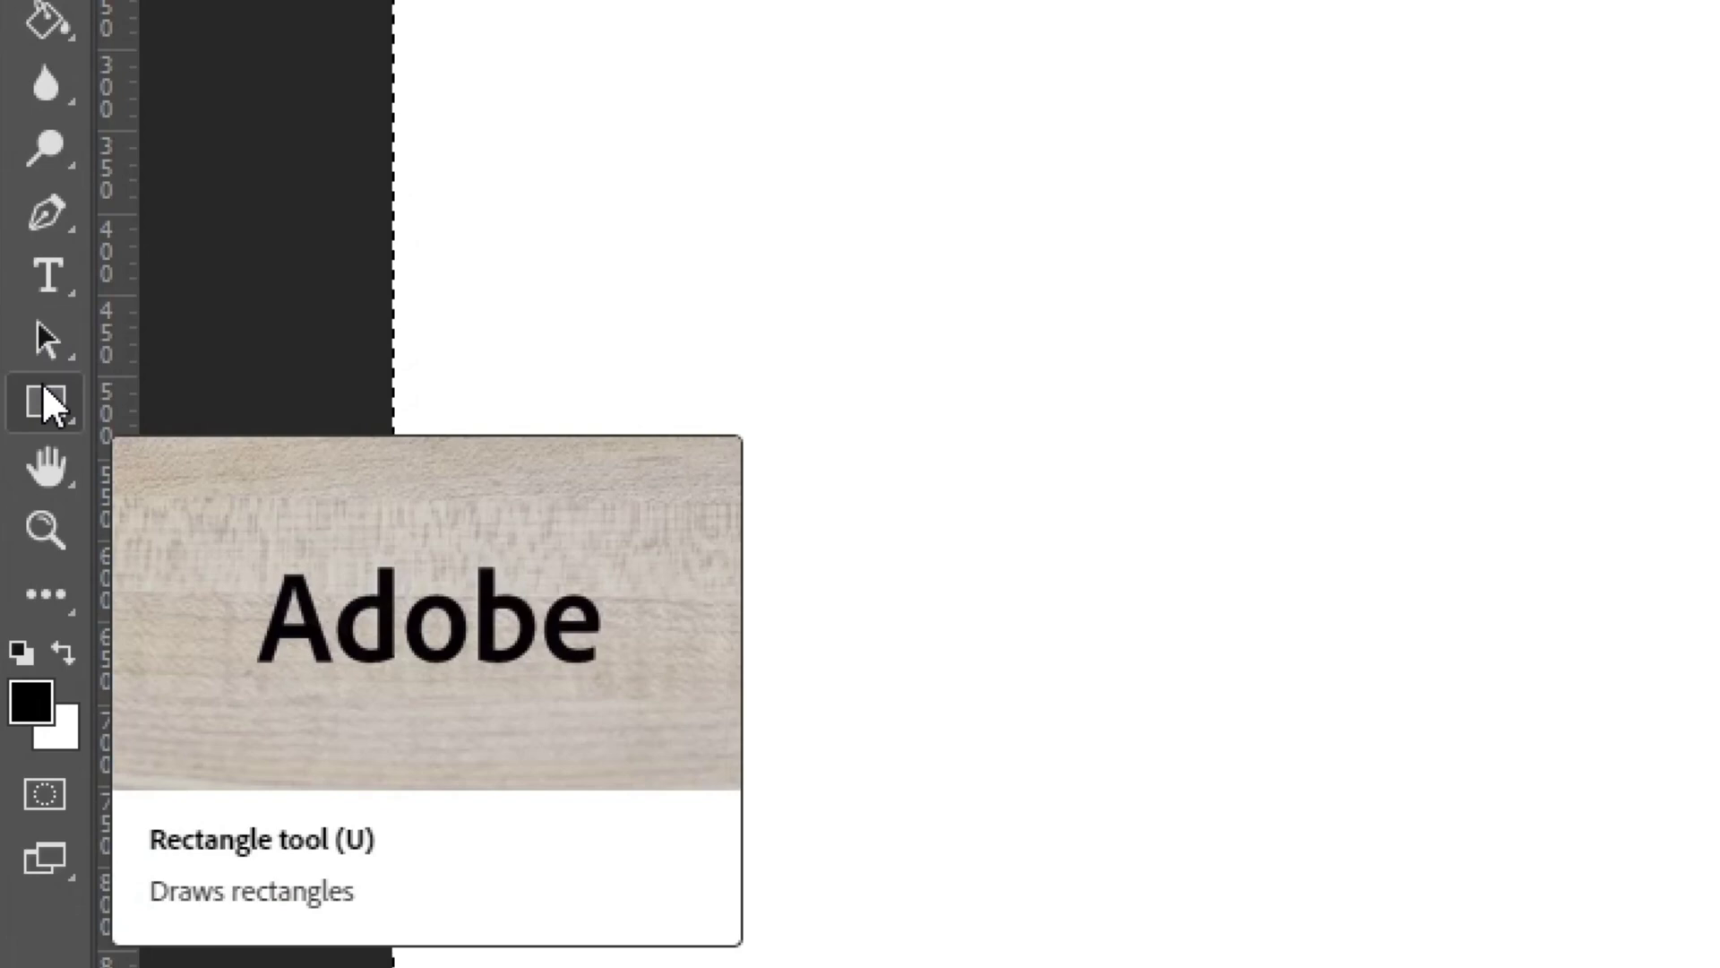
Show the shape-tool flyout, then cycle through Move, Paint Bucket, Rectangle and Pen tools, ending on Move.
{"action": "right_click", "coordinate": [42, 387]}
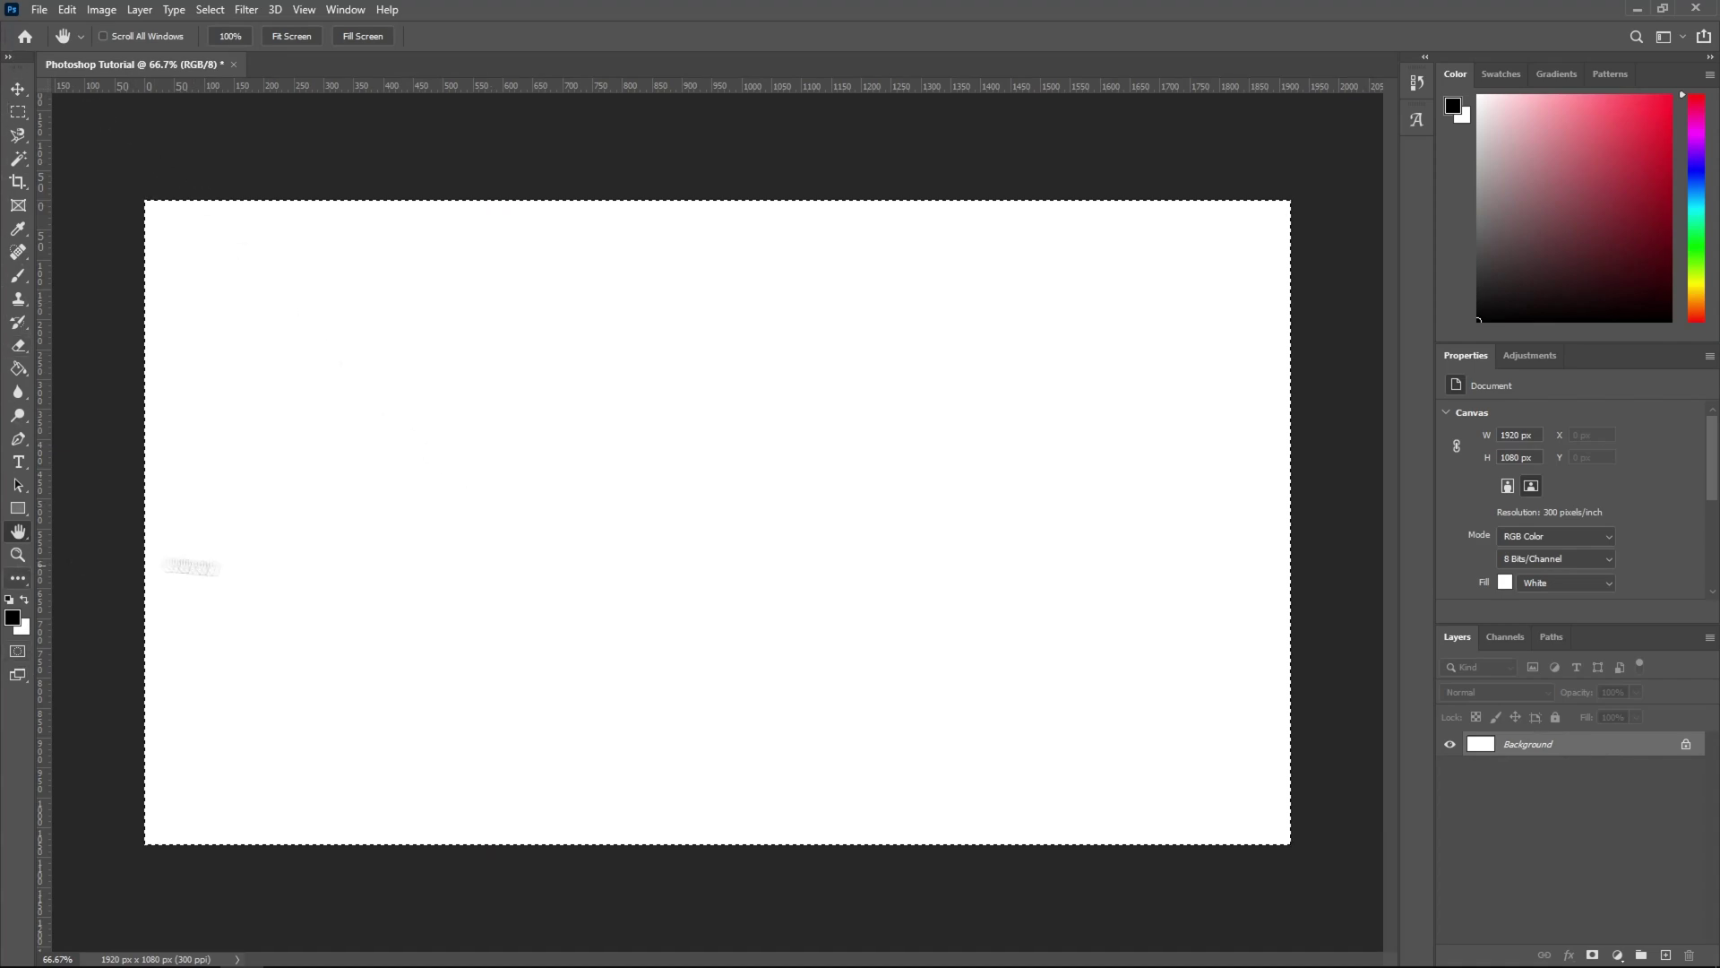
{"action": "key", "text": "v"}
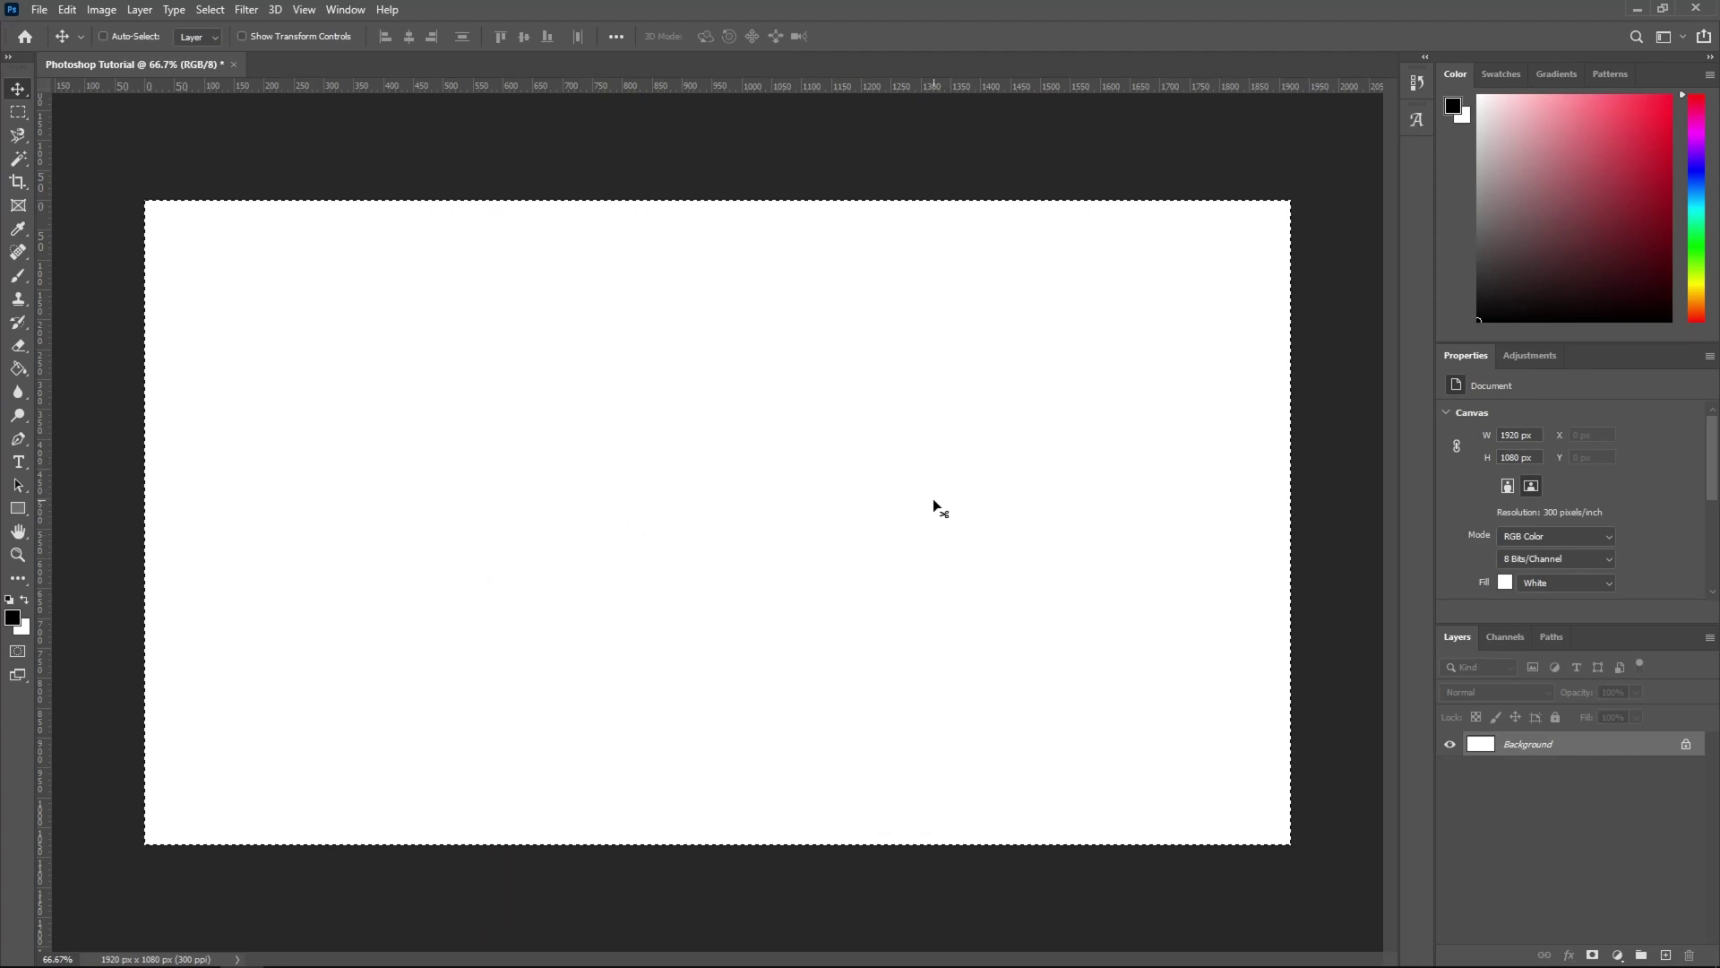
{"action": "left_click", "coordinate": [18, 368]}
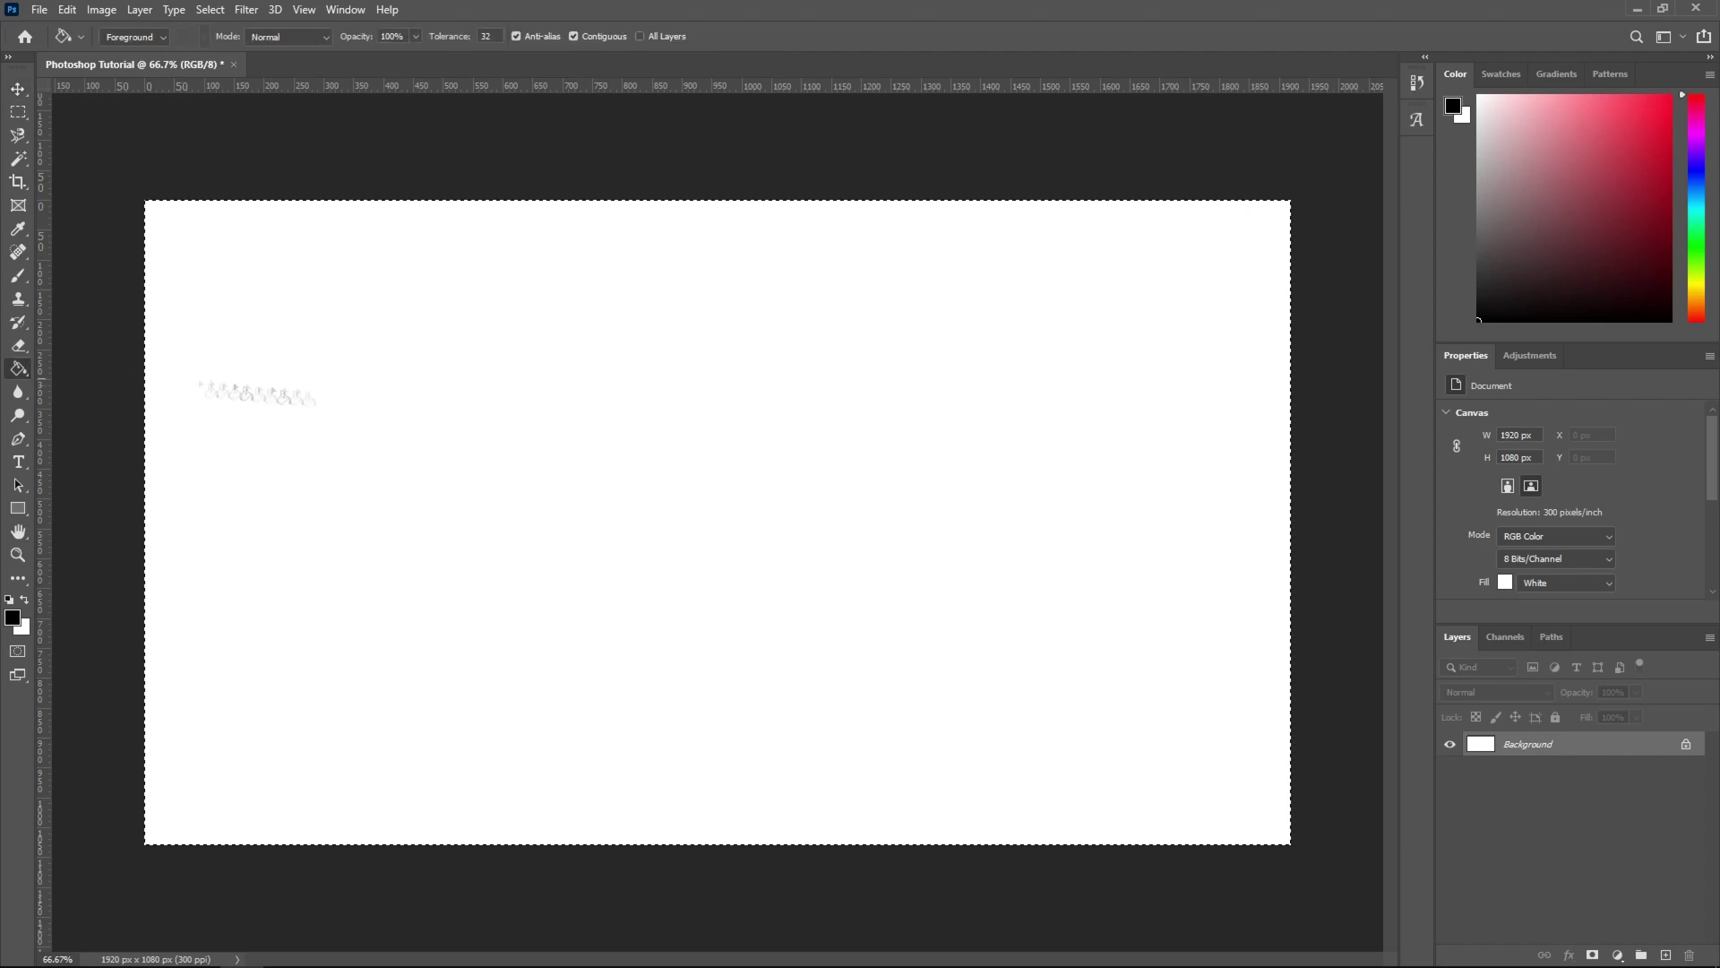
{"action": "left_click", "coordinate": [18, 89]}
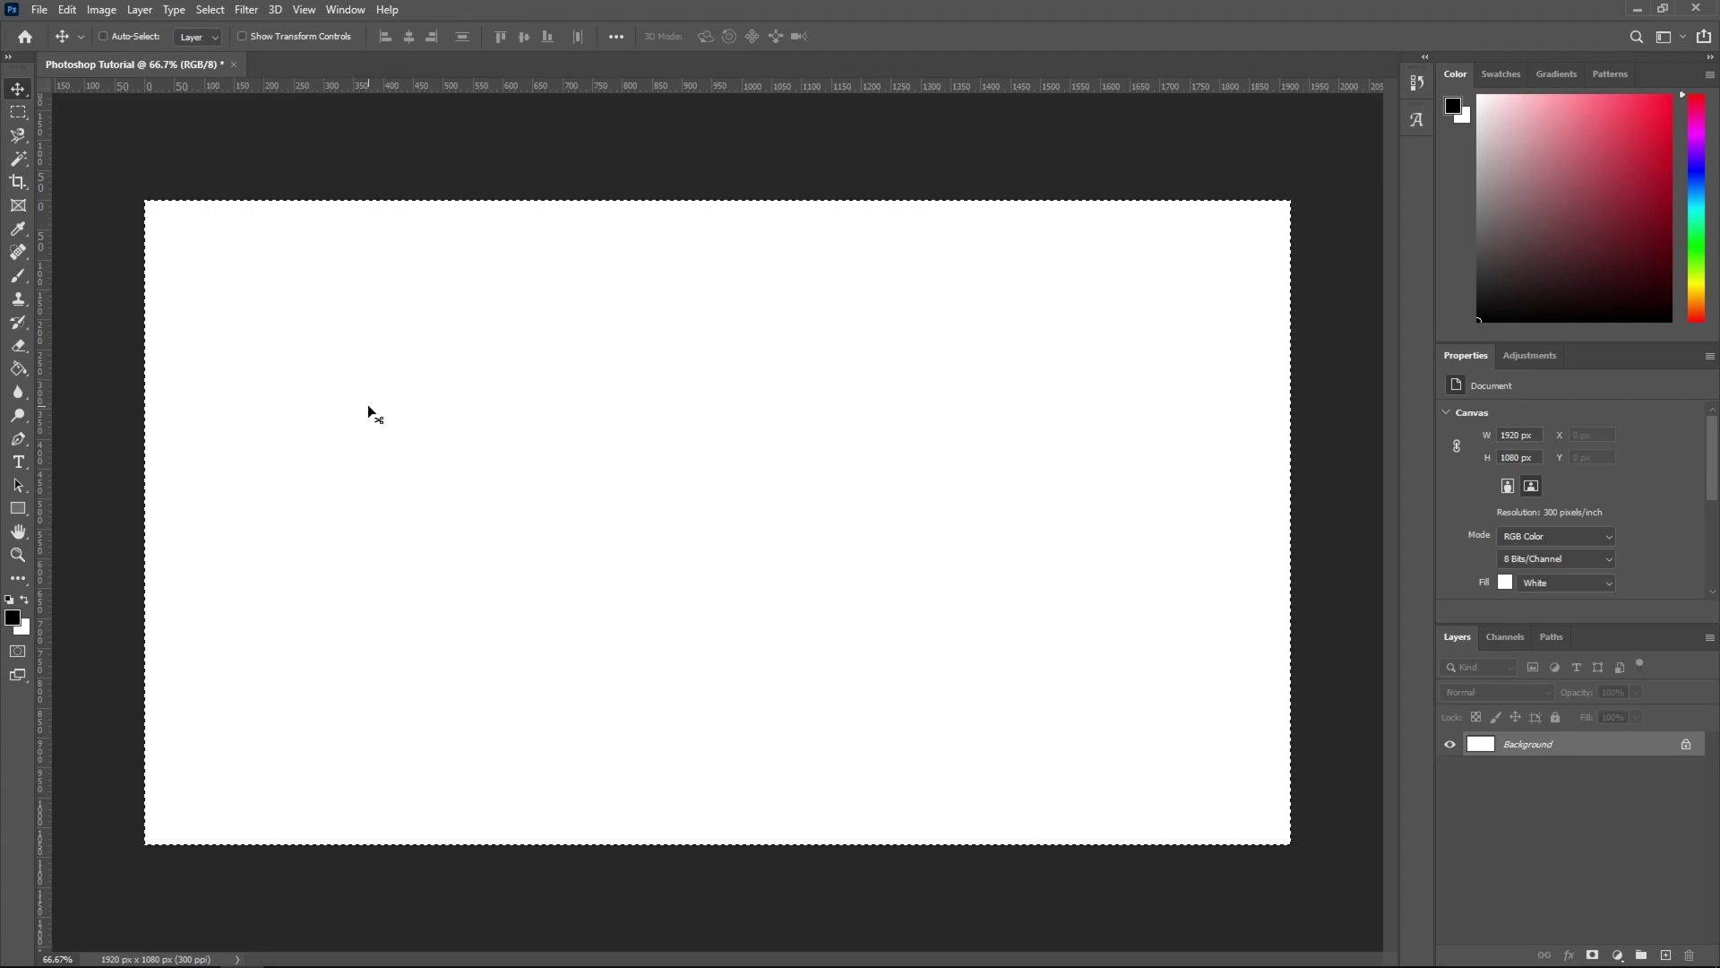
{"action": "key", "text": "u"}
{"action": "key", "text": "p"}
{"action": "key", "text": "v"}
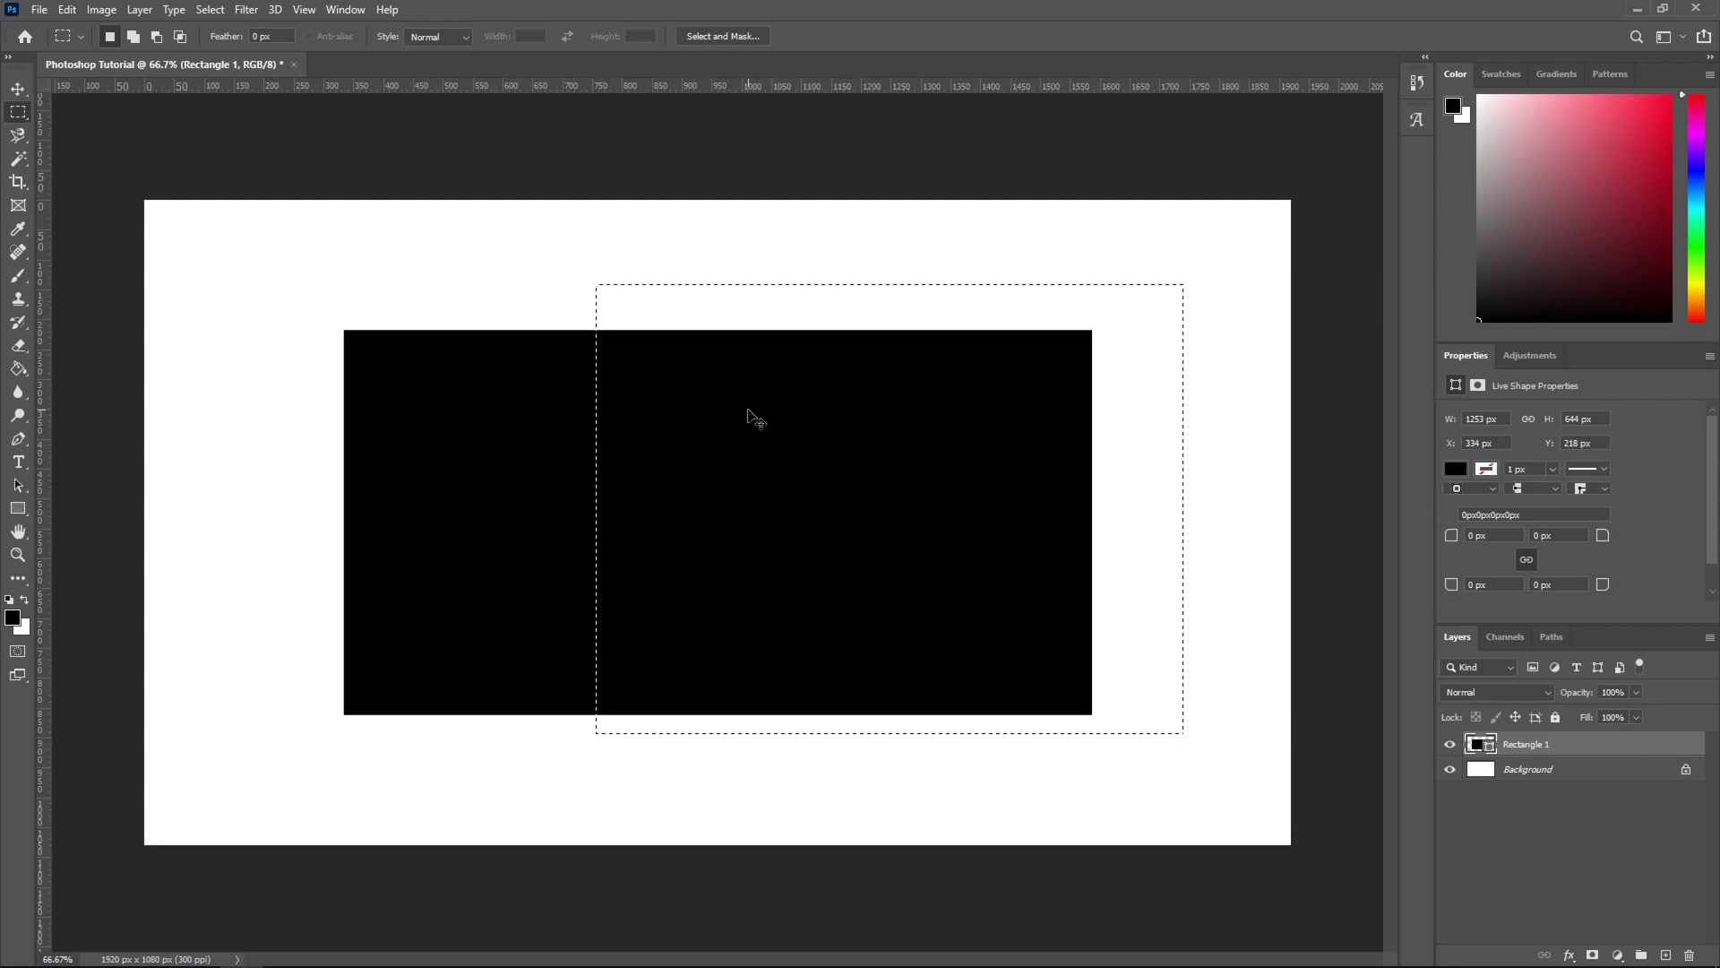
Marquee-select the black shape's upper middle and try deleting it, dismissing the not-editable error.
{"action": "key", "text": "ctrl+d"}
{"action": "left_click_drag", "start_coordinate": [943, 277], "coordinate": [455, 673]}
{"action": "key", "text": "Delete"}
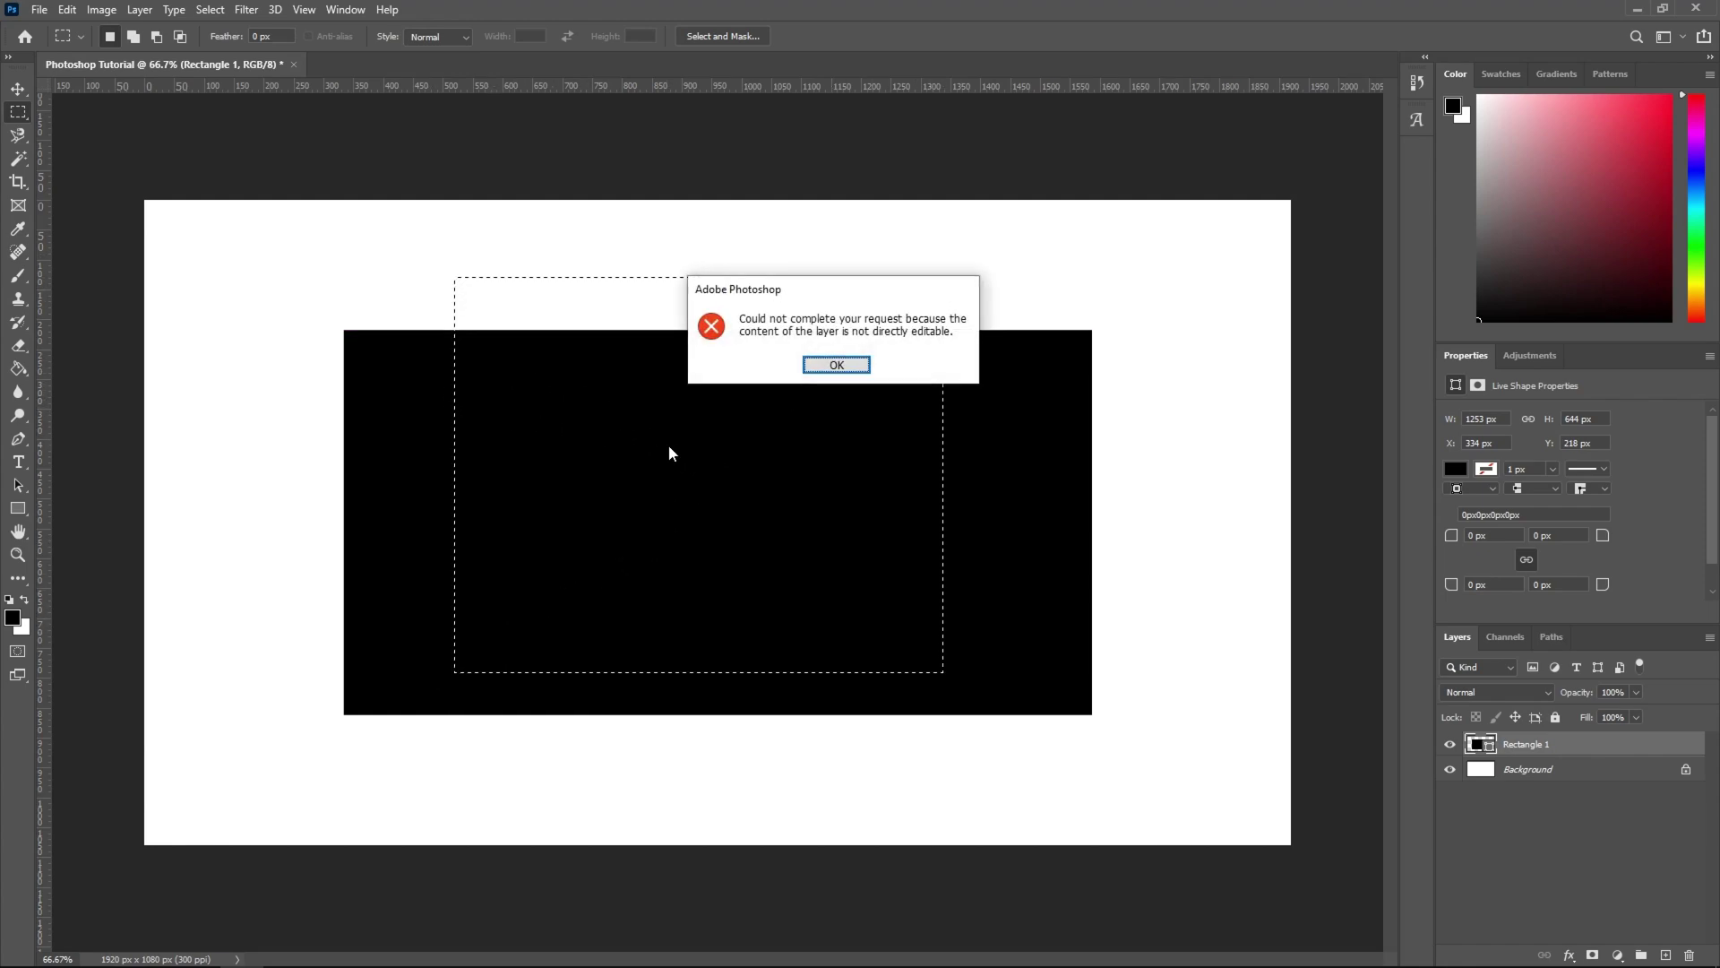
{"action": "left_click", "coordinate": [836, 366]}
Rasterize Rectangle 1 and delete the selection to leave a black U, then test a move and undo it.
{"action": "right_click", "coordinate": [1560, 755]}
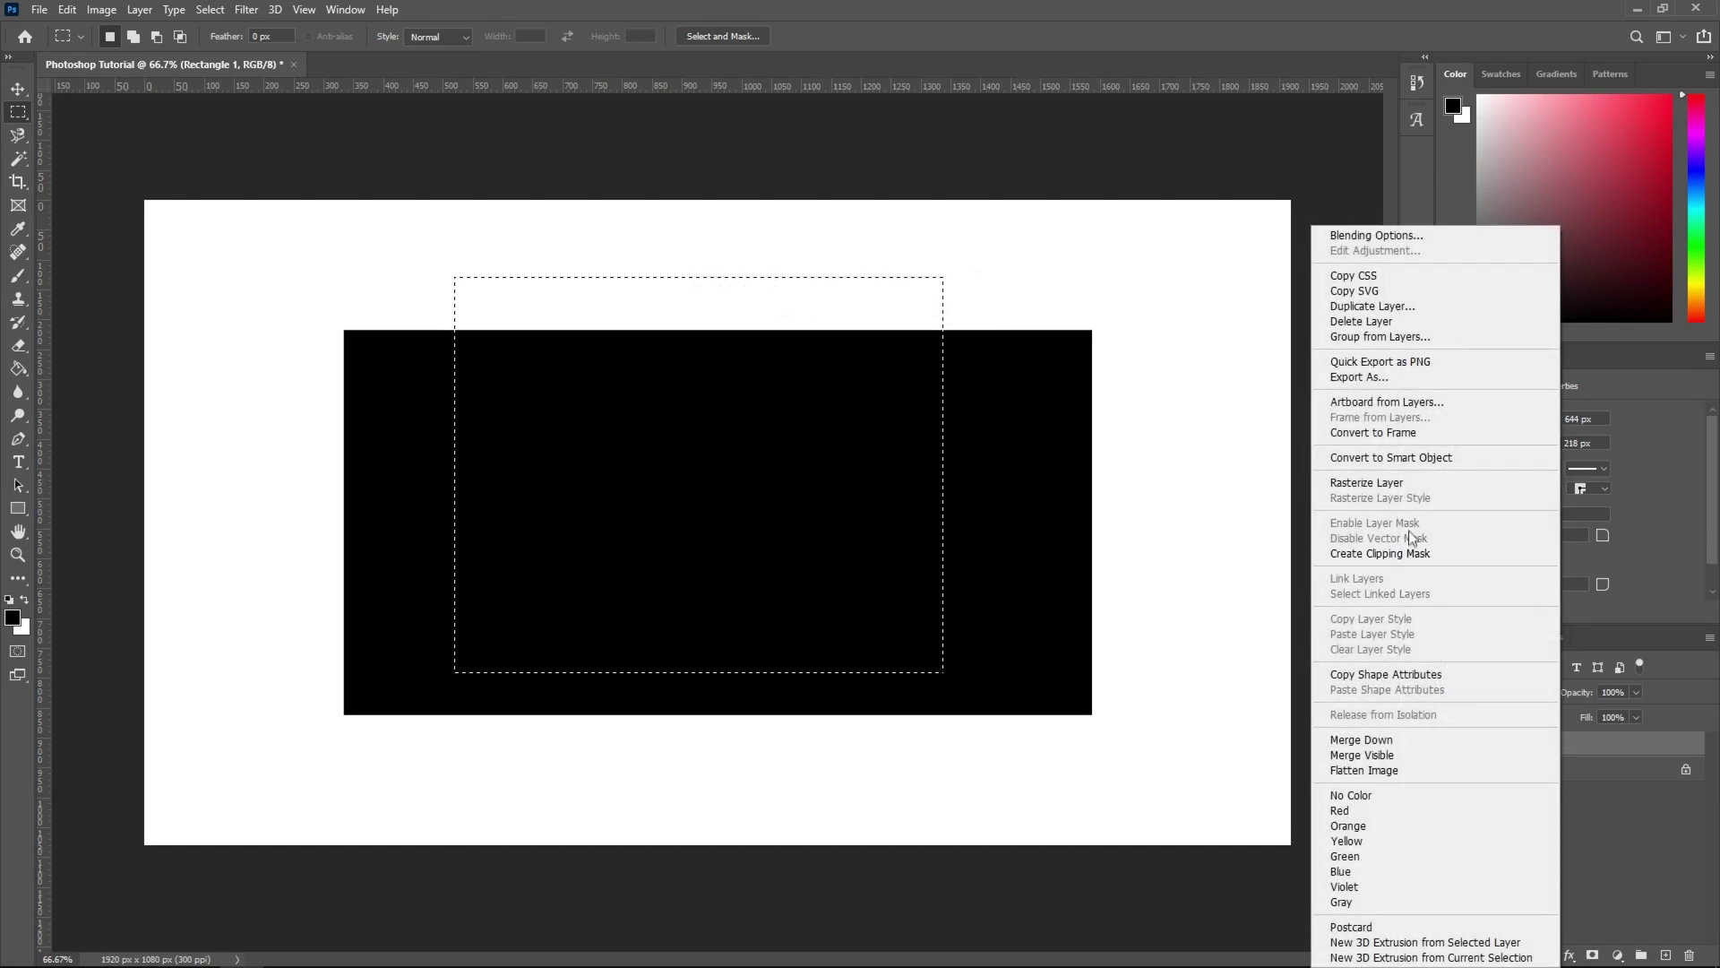
{"action": "left_click", "coordinate": [1366, 482]}
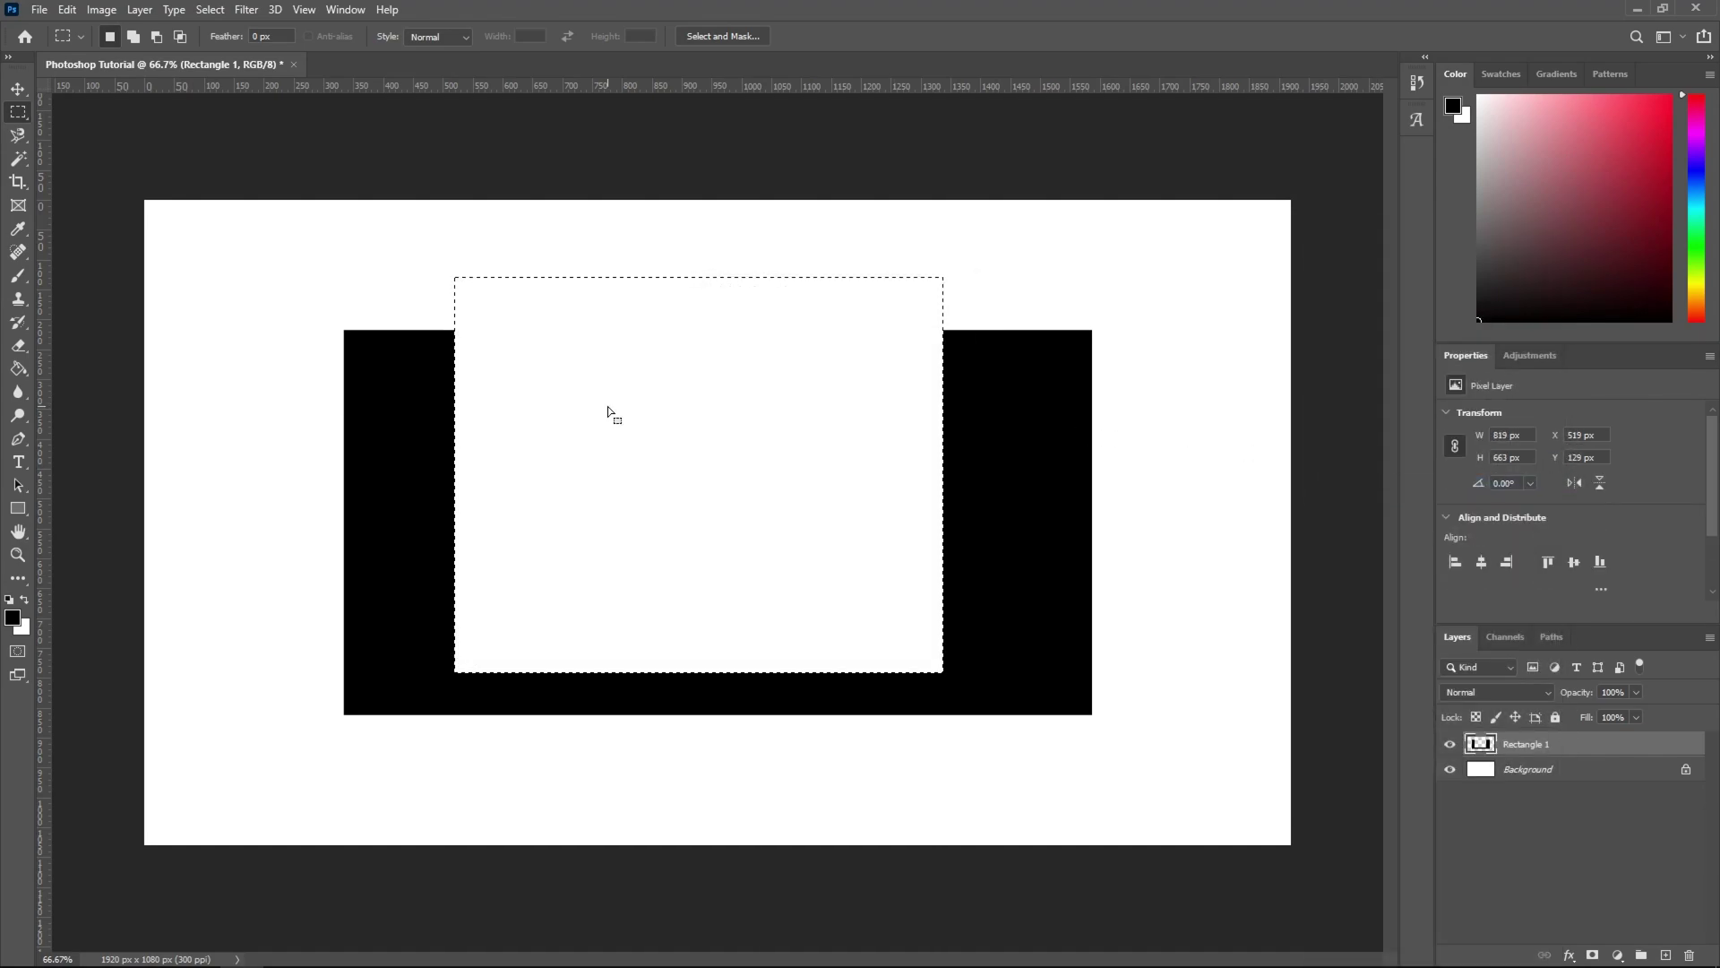
{"action": "key", "text": "Delete"}
{"action": "key", "text": "ctrl+d"}
{"action": "key", "text": "v"}
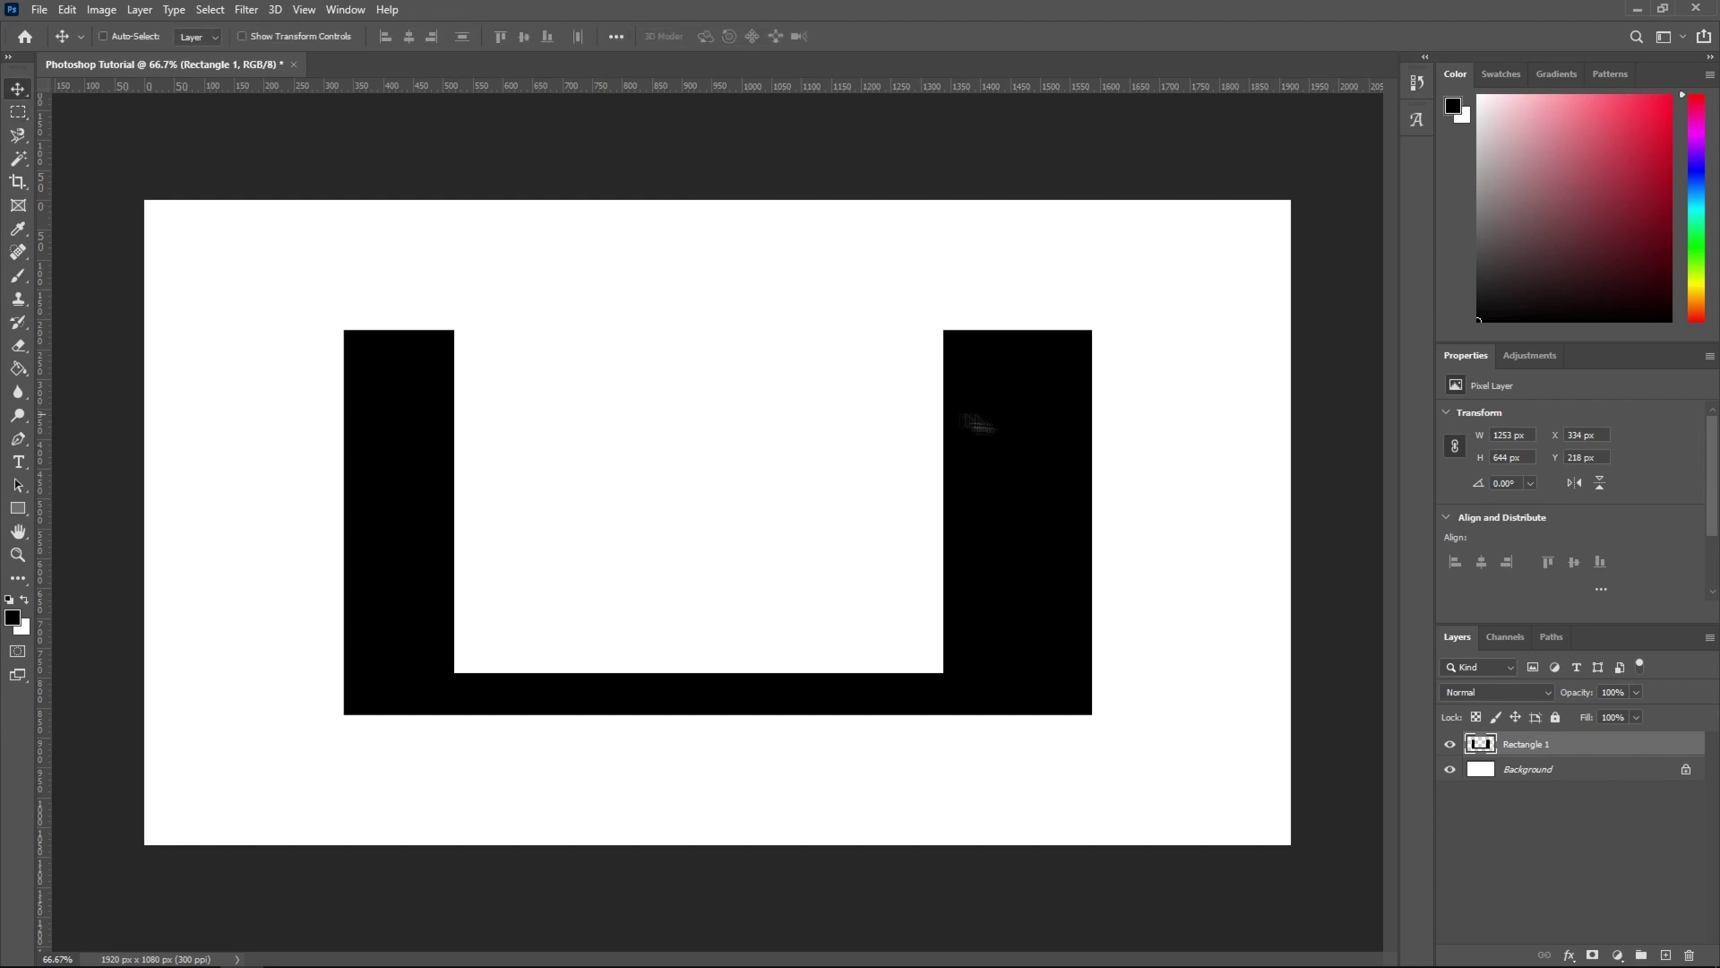
{"action": "left_click_drag", "start_coordinate": [1014, 407], "coordinate": [961, 450]}
{"action": "key", "text": "ctrl+z"}
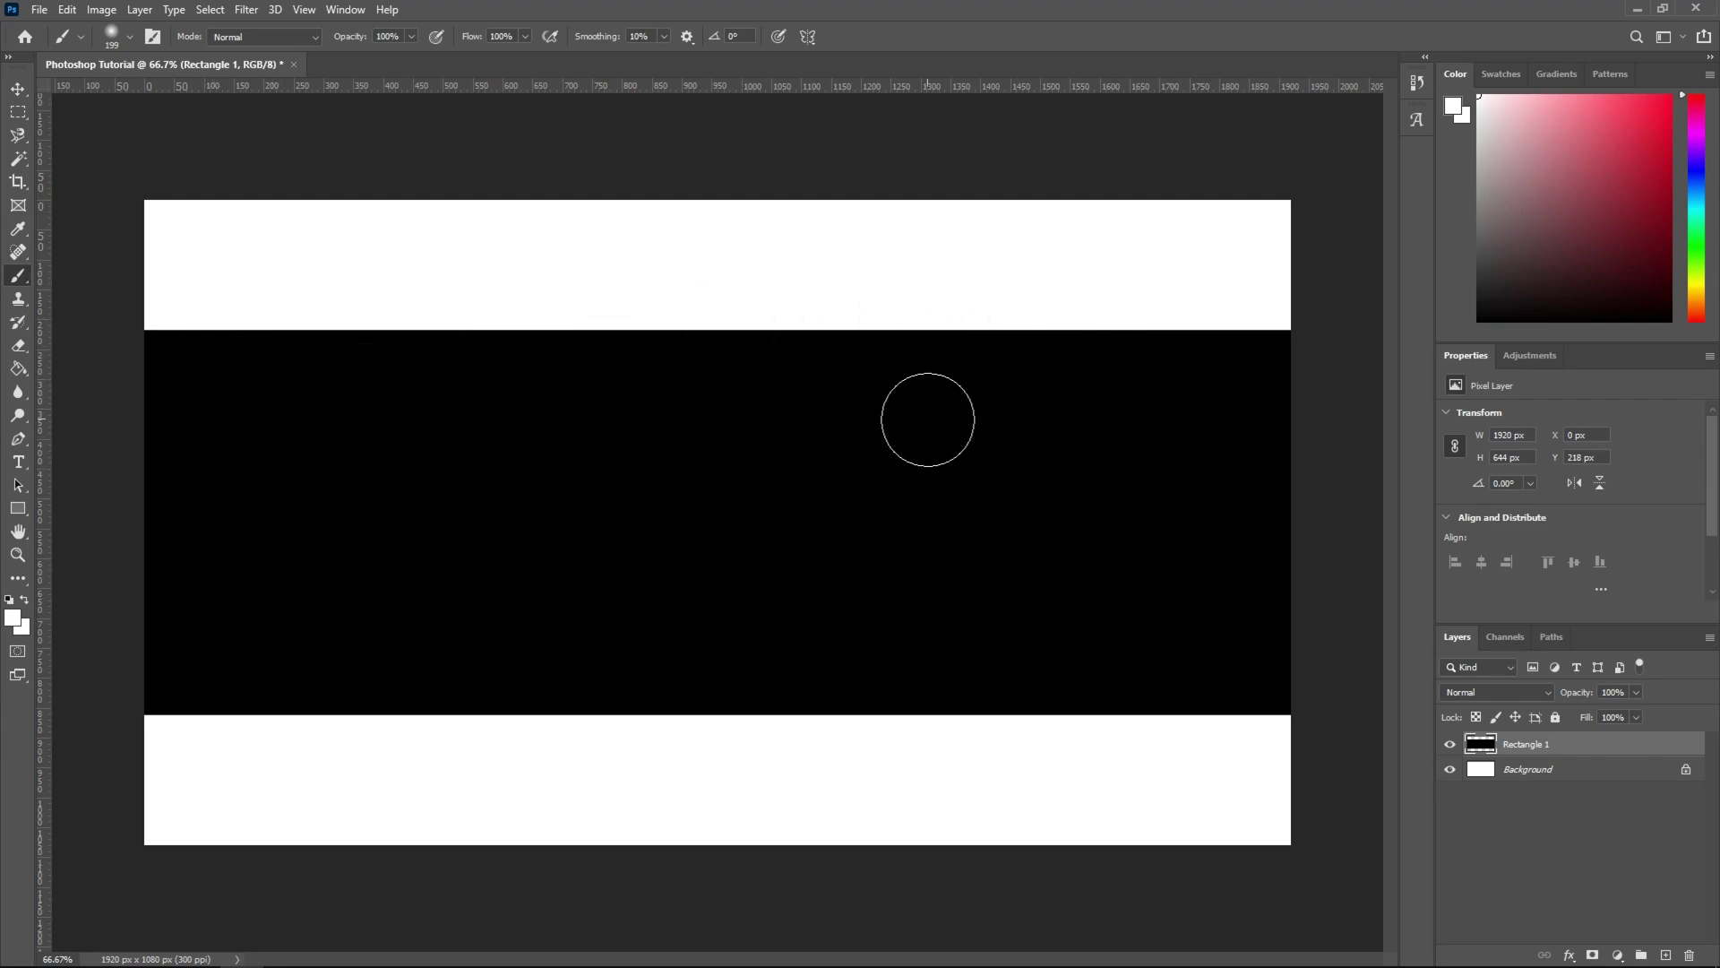
Set a soft brush about 202 px wide, paint a white diagonal test stroke, then undo it.
{"action": "mouse_move", "coordinate": [925, 449]}
{"action": "left_mouse_down"}
{"action": "mouse_move", "coordinate": [937, 412]}
{"action": "mouse_move", "coordinate": [921, 408]}
{"action": "left_mouse_up"}
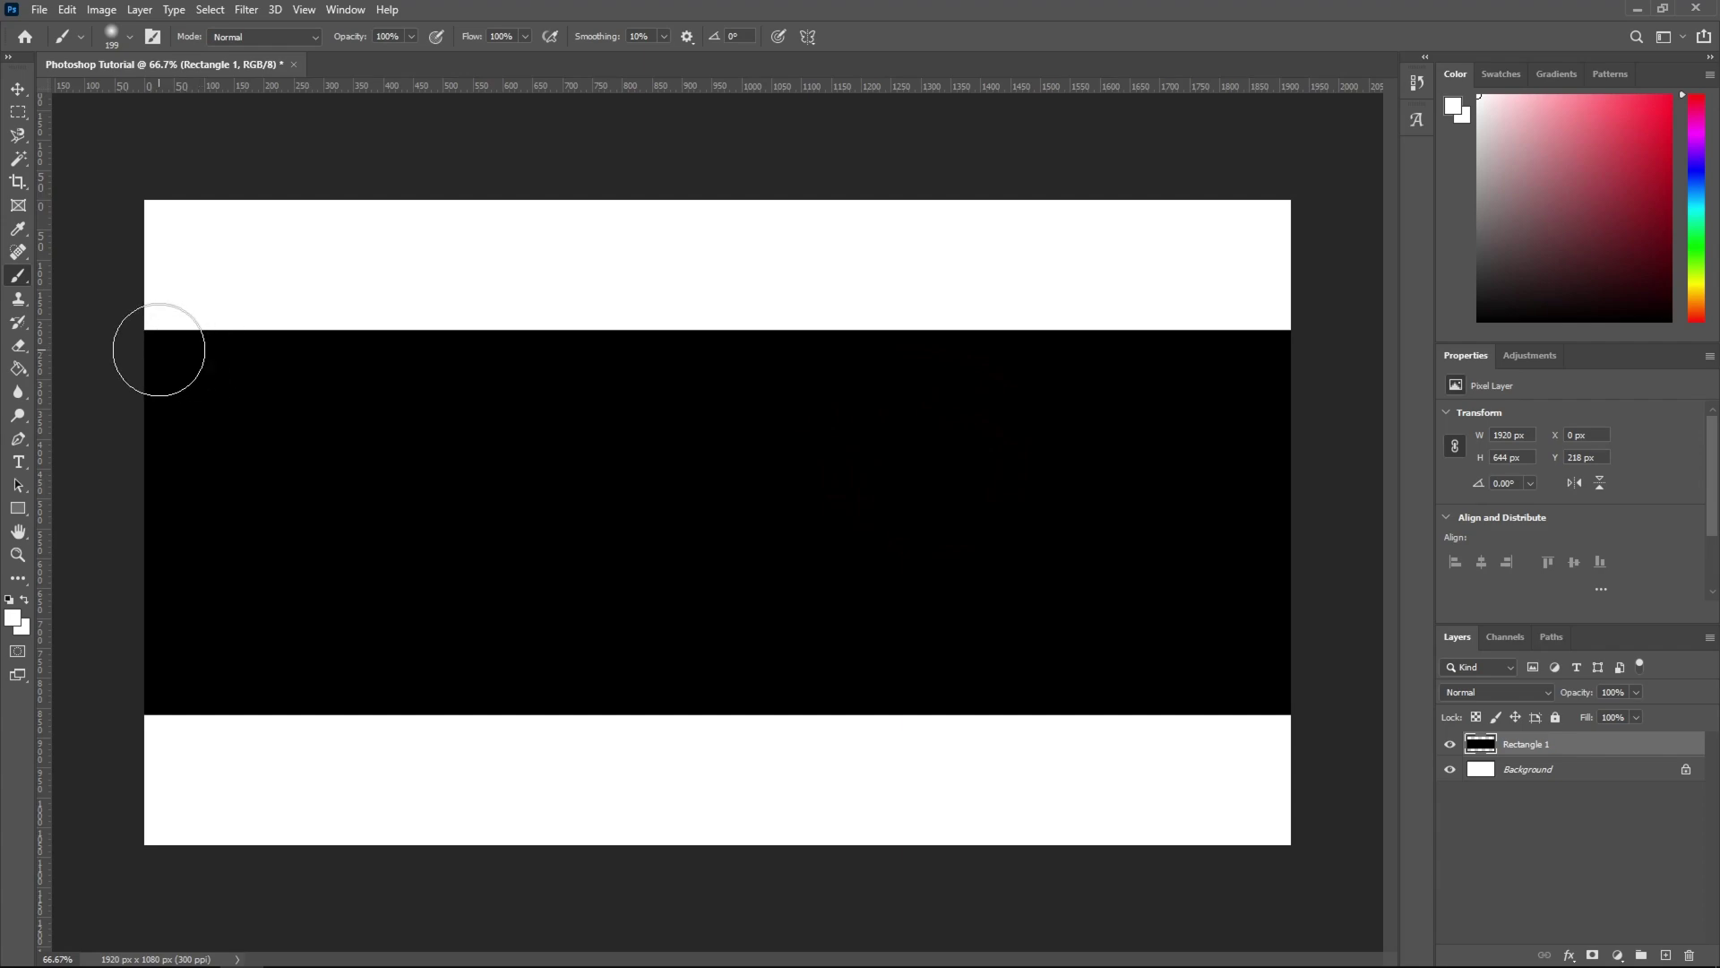
{"action": "left_click_drag", "start_coordinate": [163, 353], "coordinate": [423, 593]}
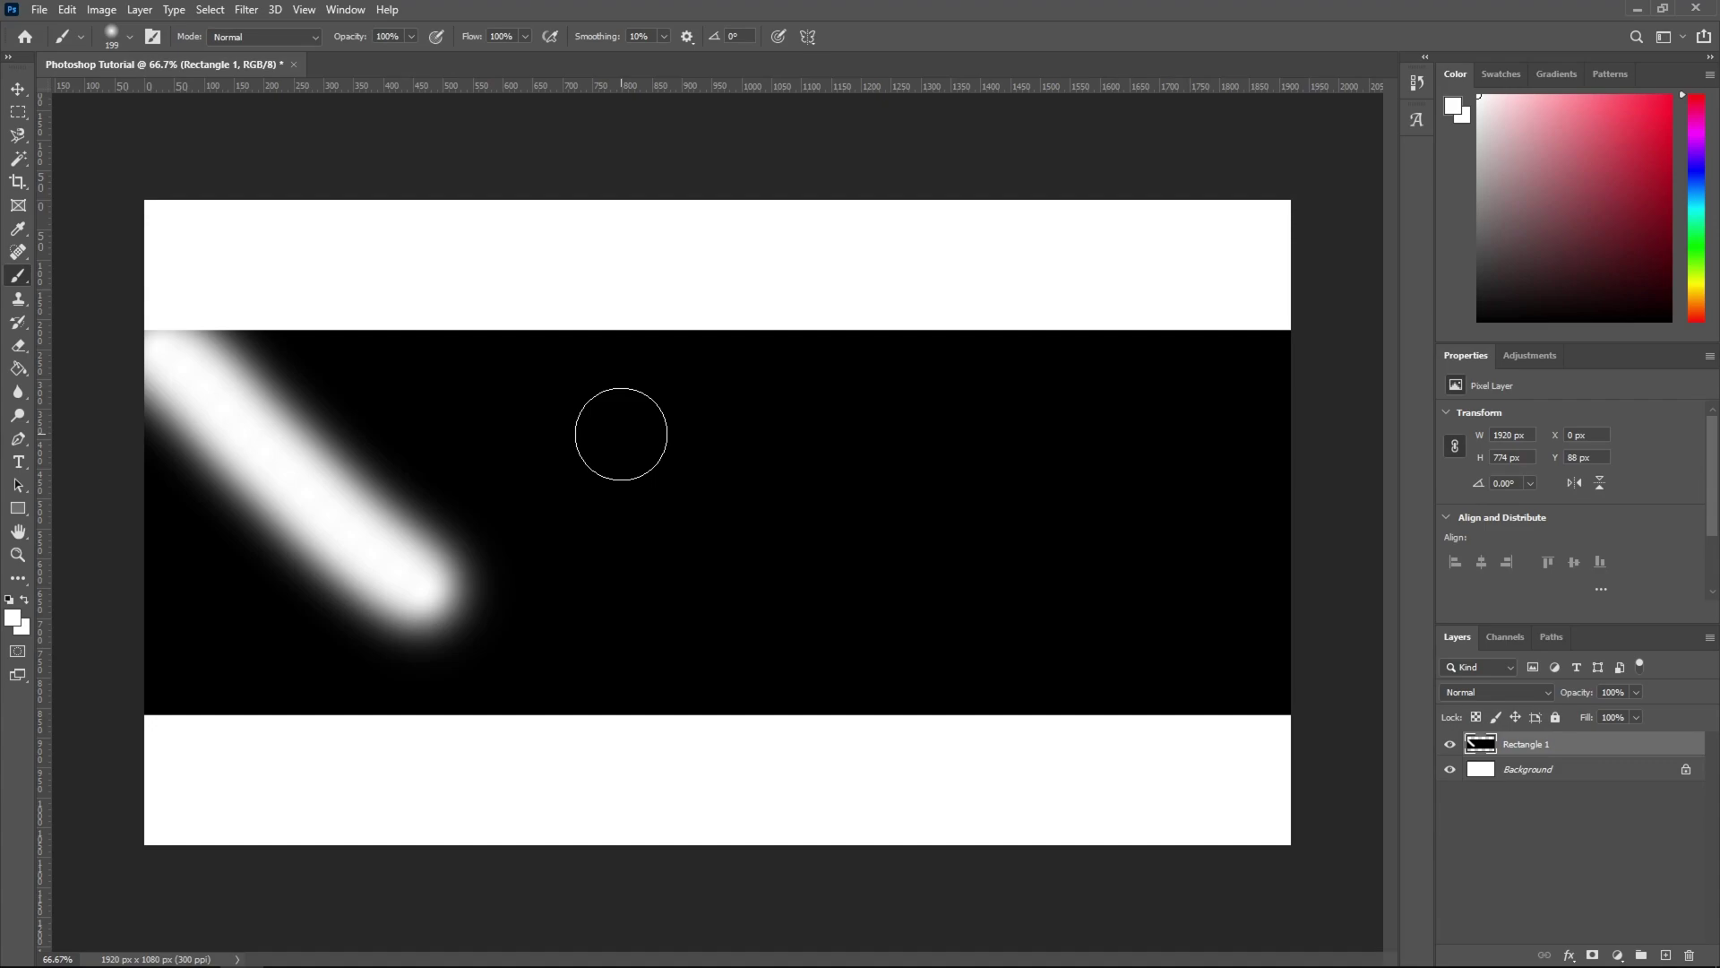
{"action": "key", "text": "ctrl+z"}
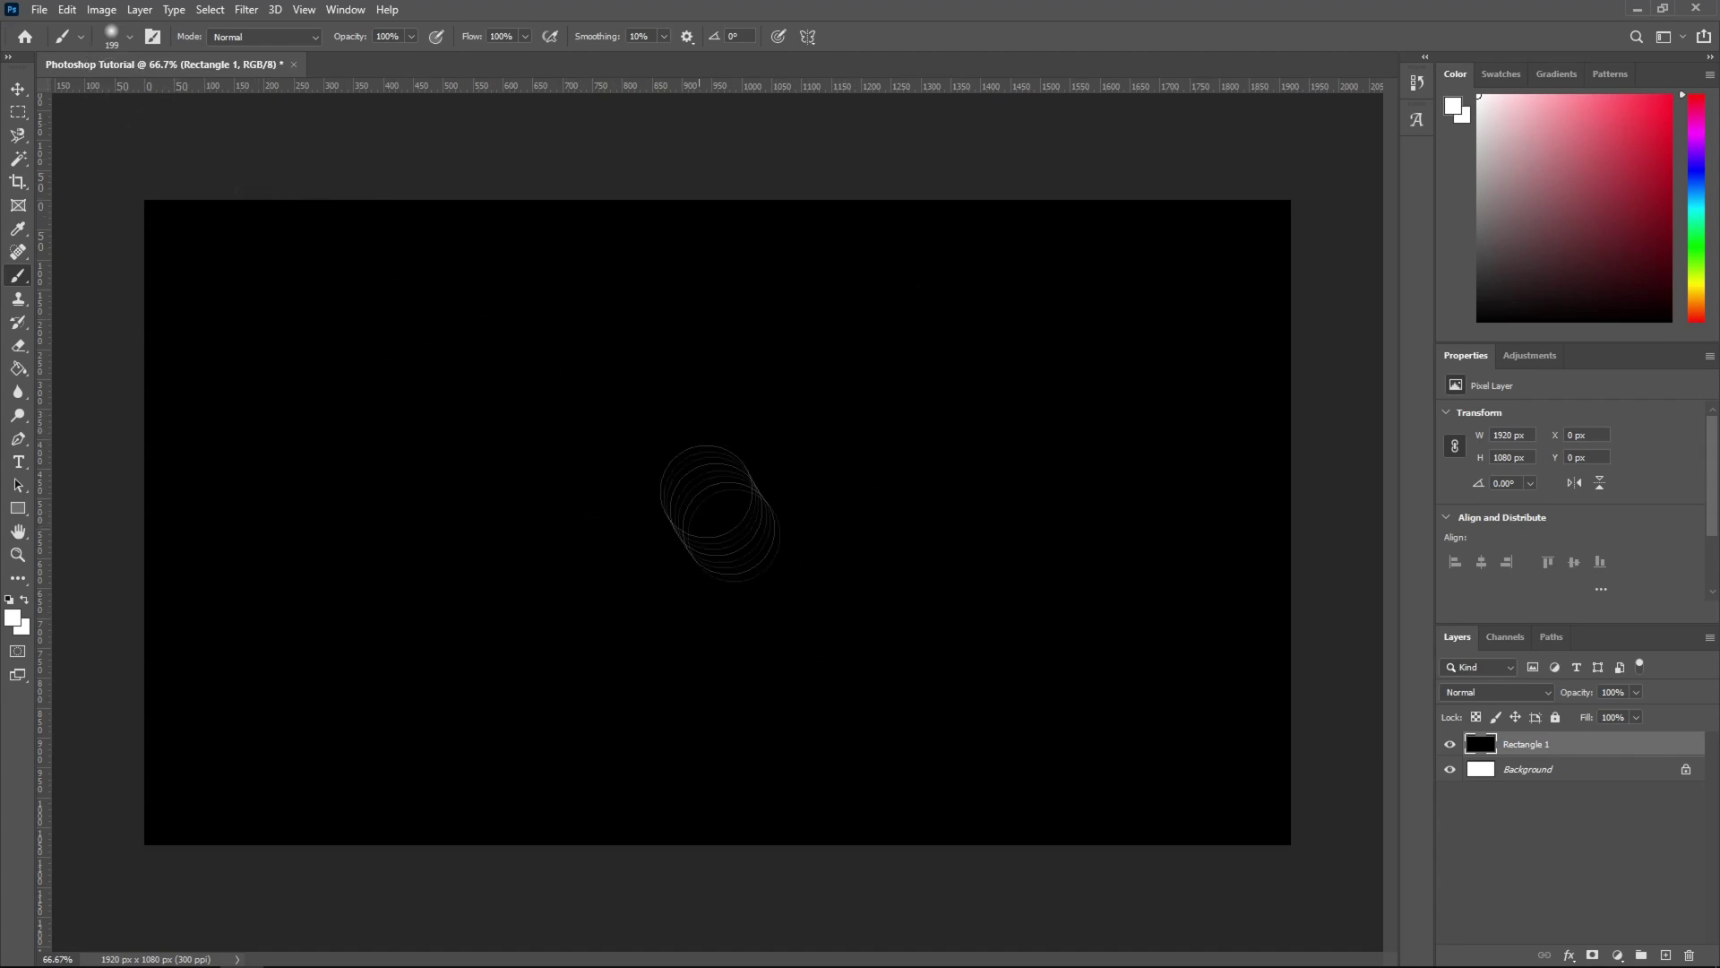
Open the brush preset picker, test a soft white dab and undo it, then enlarge the brush at 0% hardness.
{"action": "left_click", "coordinate": [123, 42]}
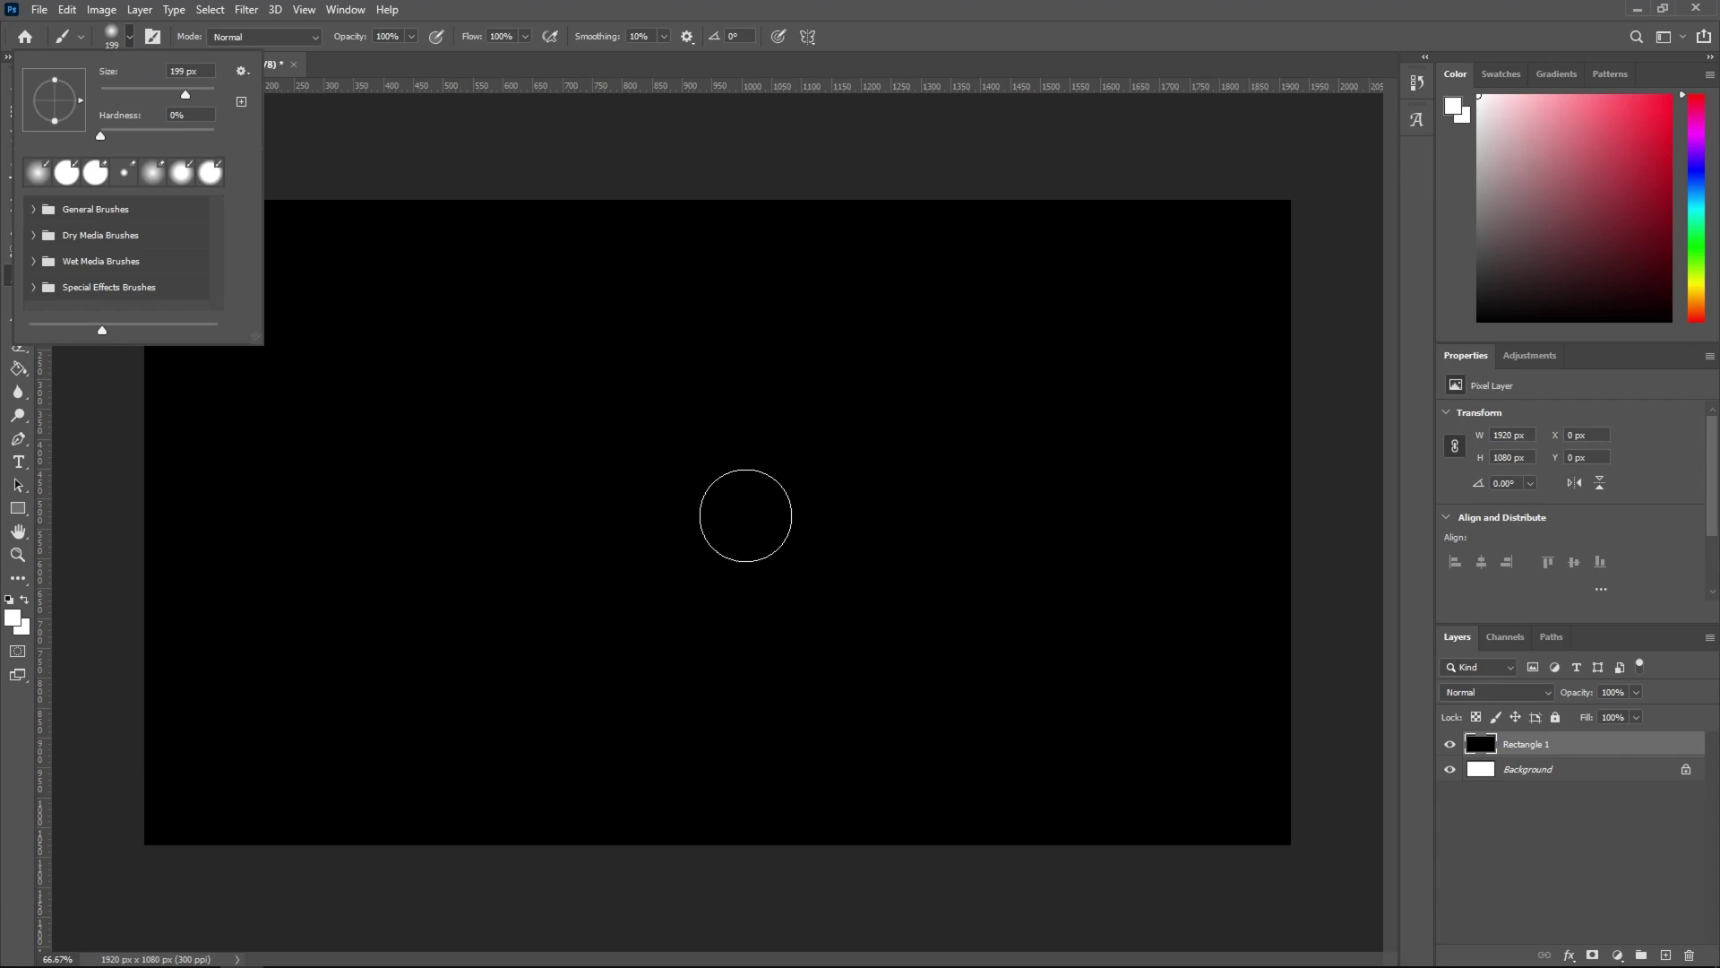
{"action": "left_click", "coordinate": [760, 499]}
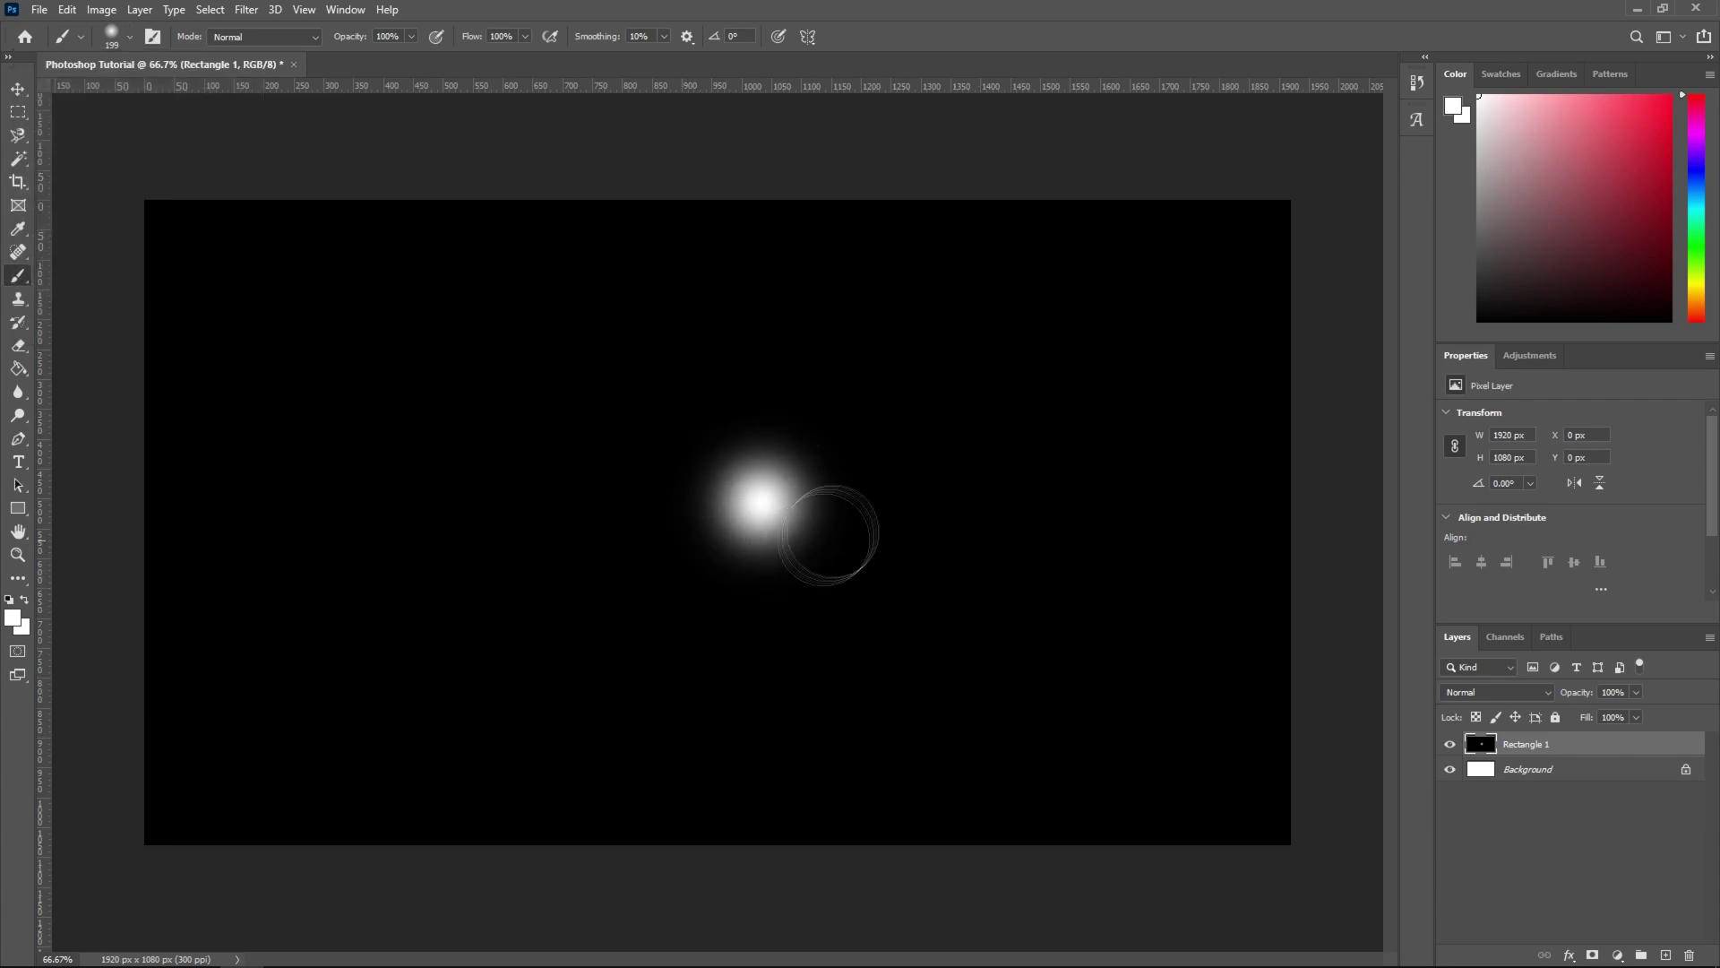
{"action": "key", "text": "ctrl+z"}
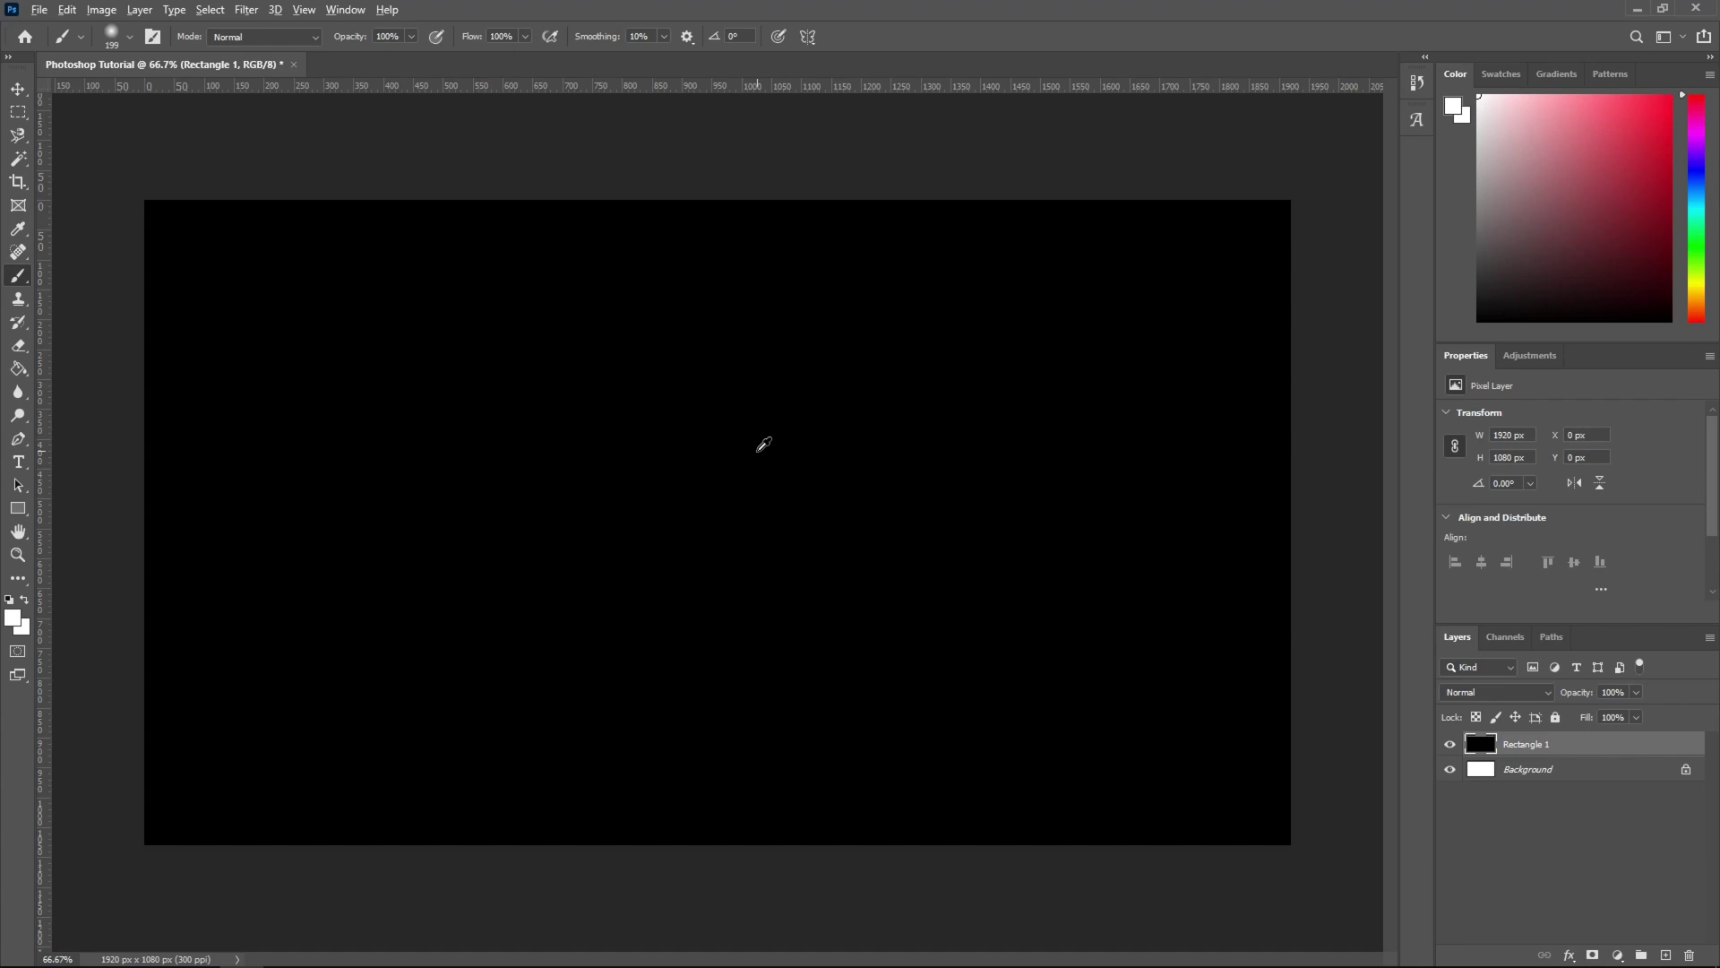
{"action": "mouse_move", "coordinate": [763, 445]}
{"action": "left_mouse_down"}
{"action": "mouse_move", "coordinate": [882, 454]}
{"action": "mouse_move", "coordinate": [688, 449]}
{"action": "mouse_move", "coordinate": [816, 443]}
{"action": "mouse_move", "coordinate": [765, 436]}
{"action": "mouse_move", "coordinate": [772, 455]}
{"action": "left_mouse_up"}
{"action": "mouse_move", "coordinate": [769, 384]}
{"action": "left_mouse_down"}
{"action": "mouse_move", "coordinate": [791, 687]}
{"action": "mouse_move", "coordinate": [803, 314]}
{"action": "mouse_move", "coordinate": [804, 654]}
{"action": "mouse_move", "coordinate": [815, 385]}
{"action": "mouse_move", "coordinate": [925, 372]}
{"action": "mouse_move", "coordinate": [756, 430]}
{"action": "mouse_move", "coordinate": [790, 395]}
{"action": "left_mouse_up"}
Paint soft white strokes at brush sizes of 136 and 373 px, then undo them.
{"action": "left_click_drag", "start_coordinate": [474, 417], "coordinate": [729, 603]}
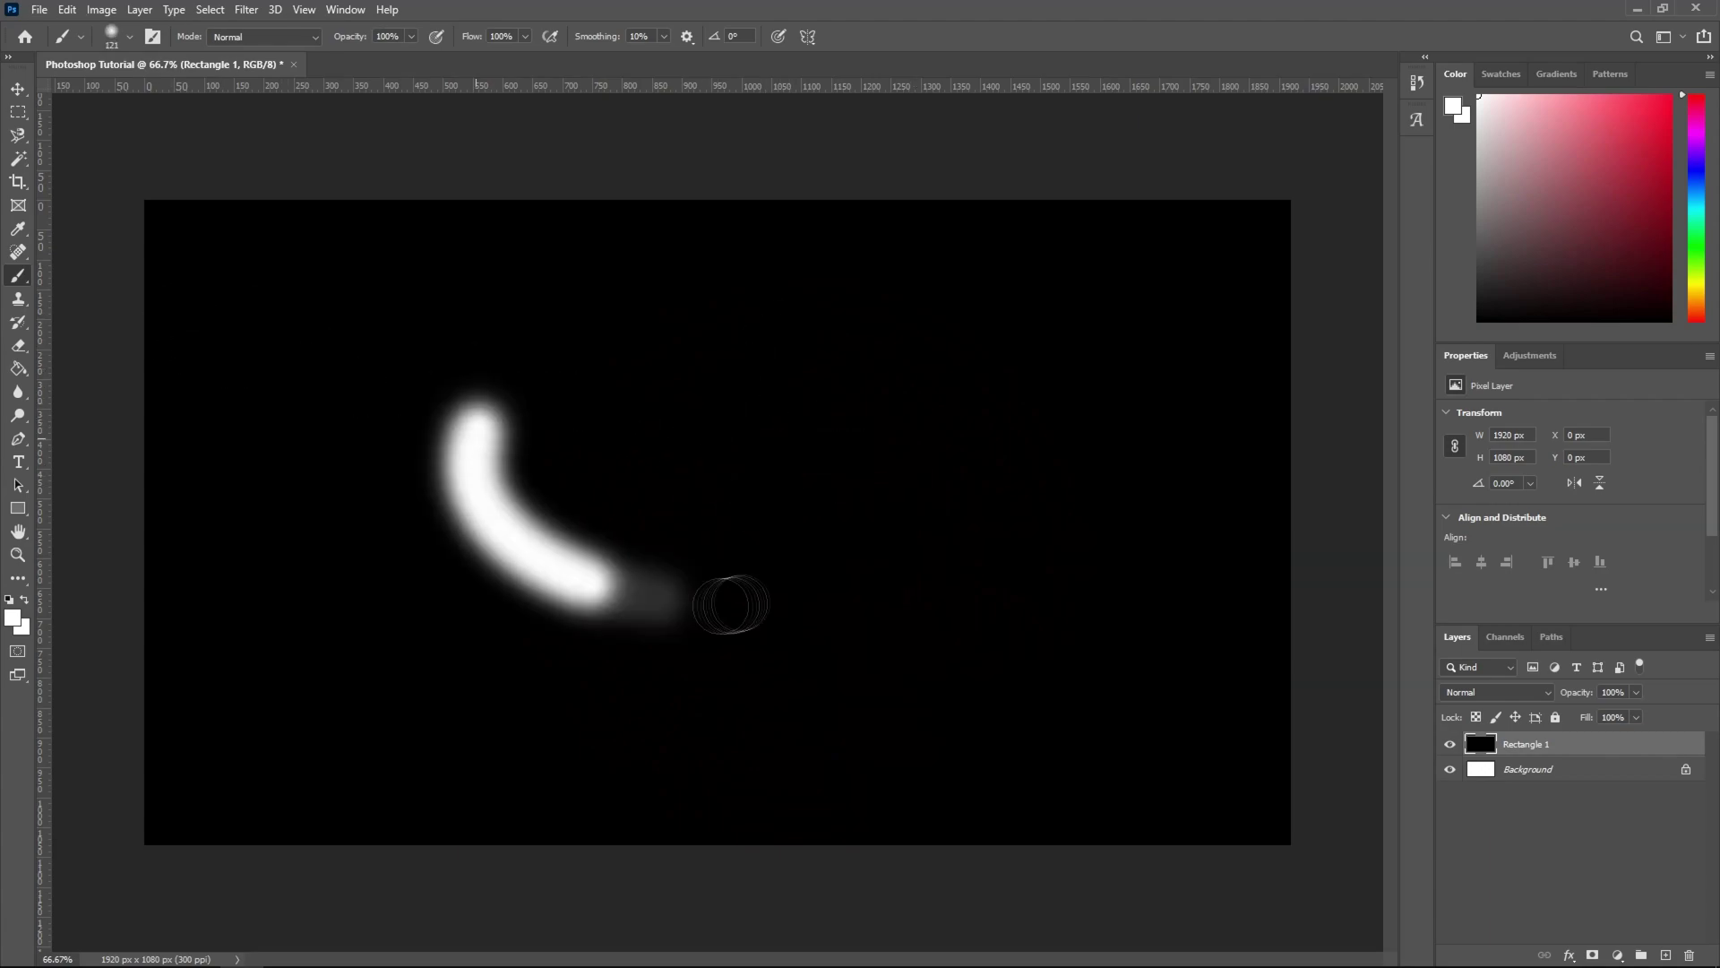
{"action": "left_click_drag", "start_coordinate": [788, 495], "coordinate": [809, 598]}
{"action": "mouse_move", "coordinate": [882, 435]}
{"action": "left_mouse_down"}
{"action": "mouse_move", "coordinate": [979, 530]}
{"action": "mouse_move", "coordinate": [1025, 465]}
{"action": "mouse_move", "coordinate": [1110, 511]}
{"action": "mouse_move", "coordinate": [1133, 502]}
{"action": "left_mouse_up"}
{"action": "left_click_drag", "start_coordinate": [1111, 392], "coordinate": [899, 394]}
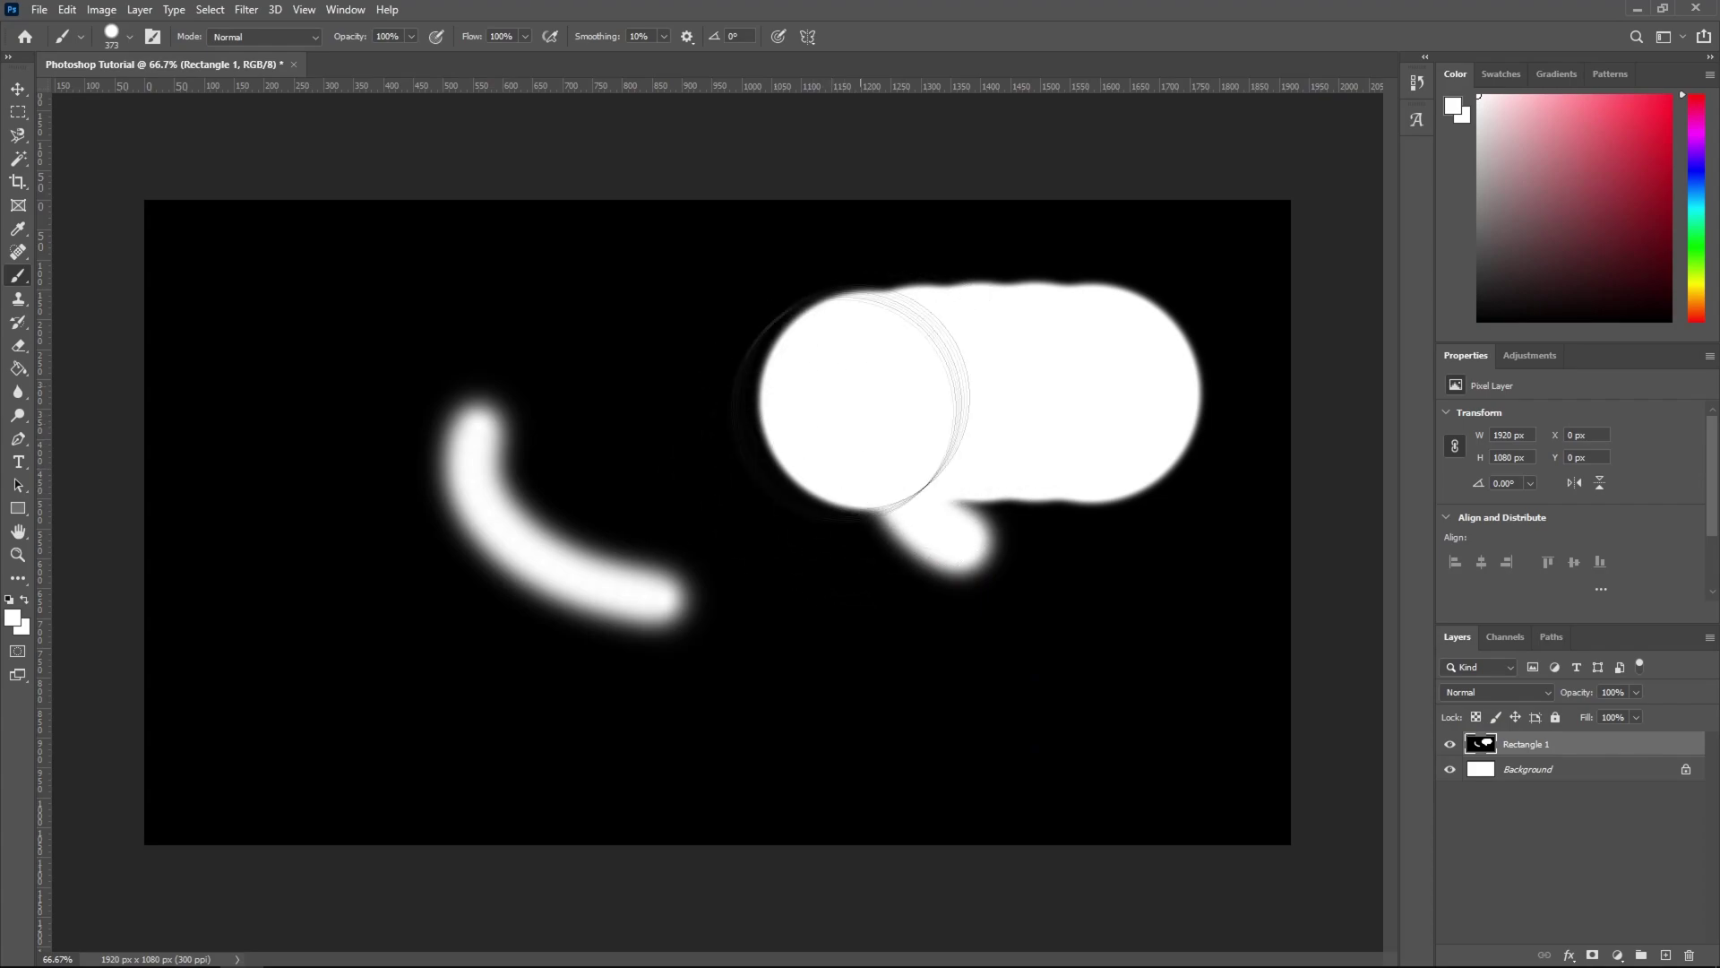
{"action": "key", "text": "ctrl+z"}
{"action": "key", "text": "ctrl+z"}
{"action": "key", "text": "ctrl+z"}
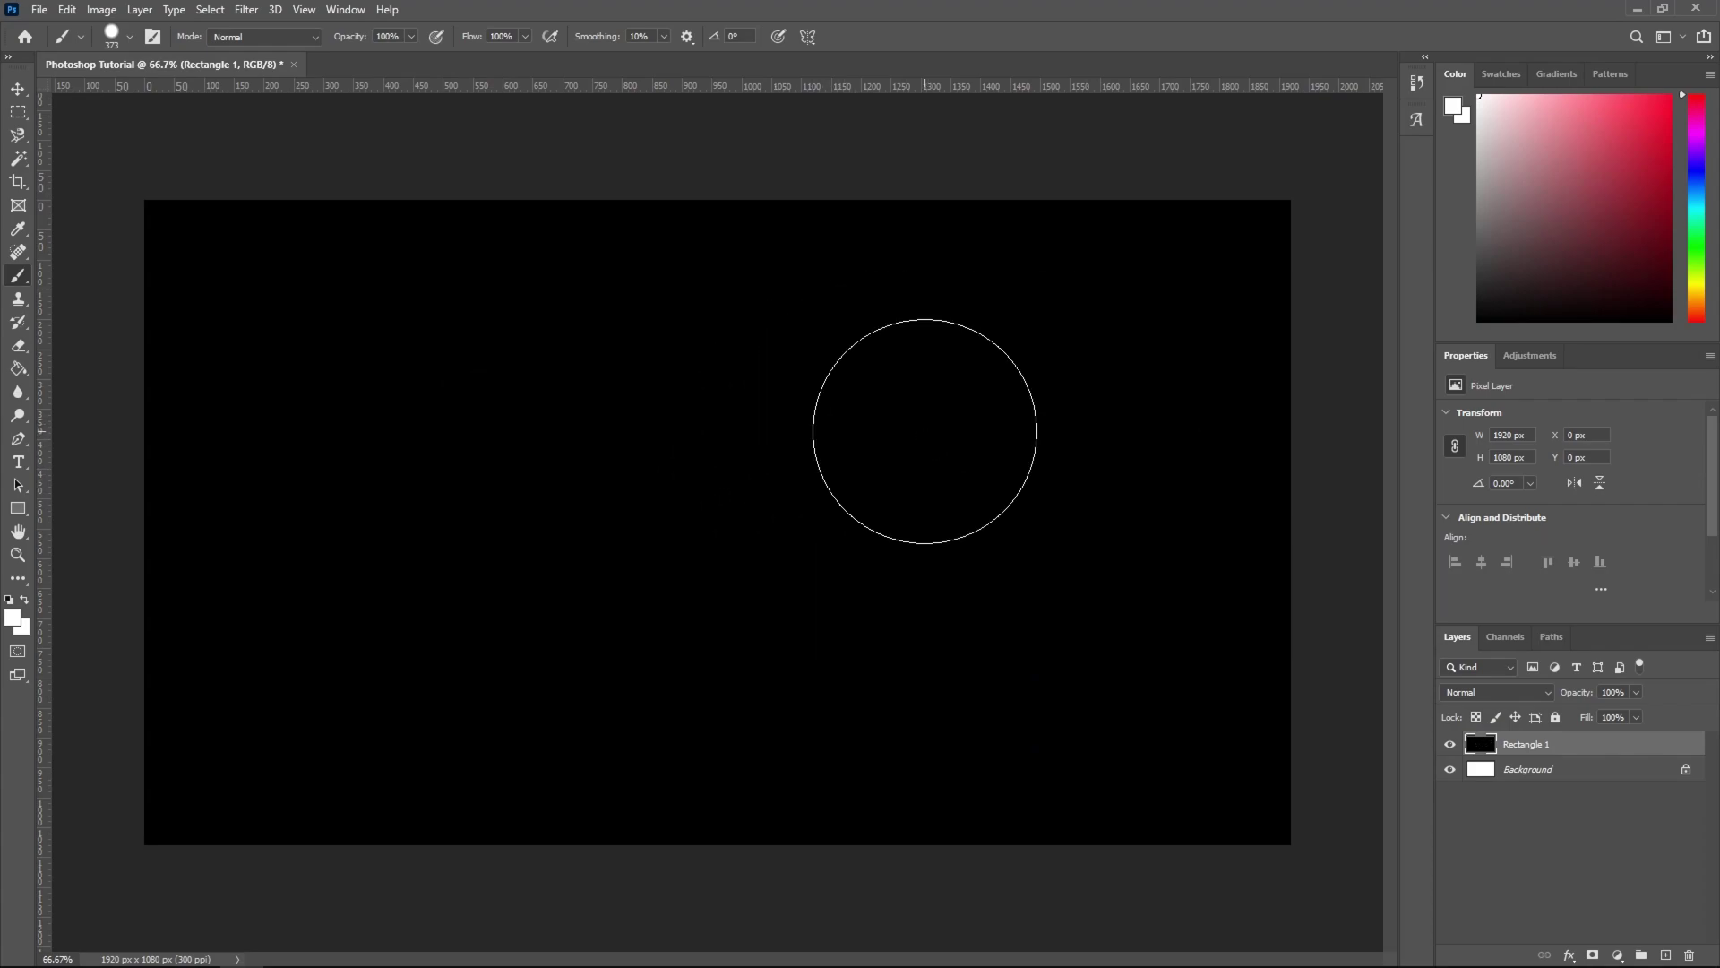
{"action": "key", "text": "v"}
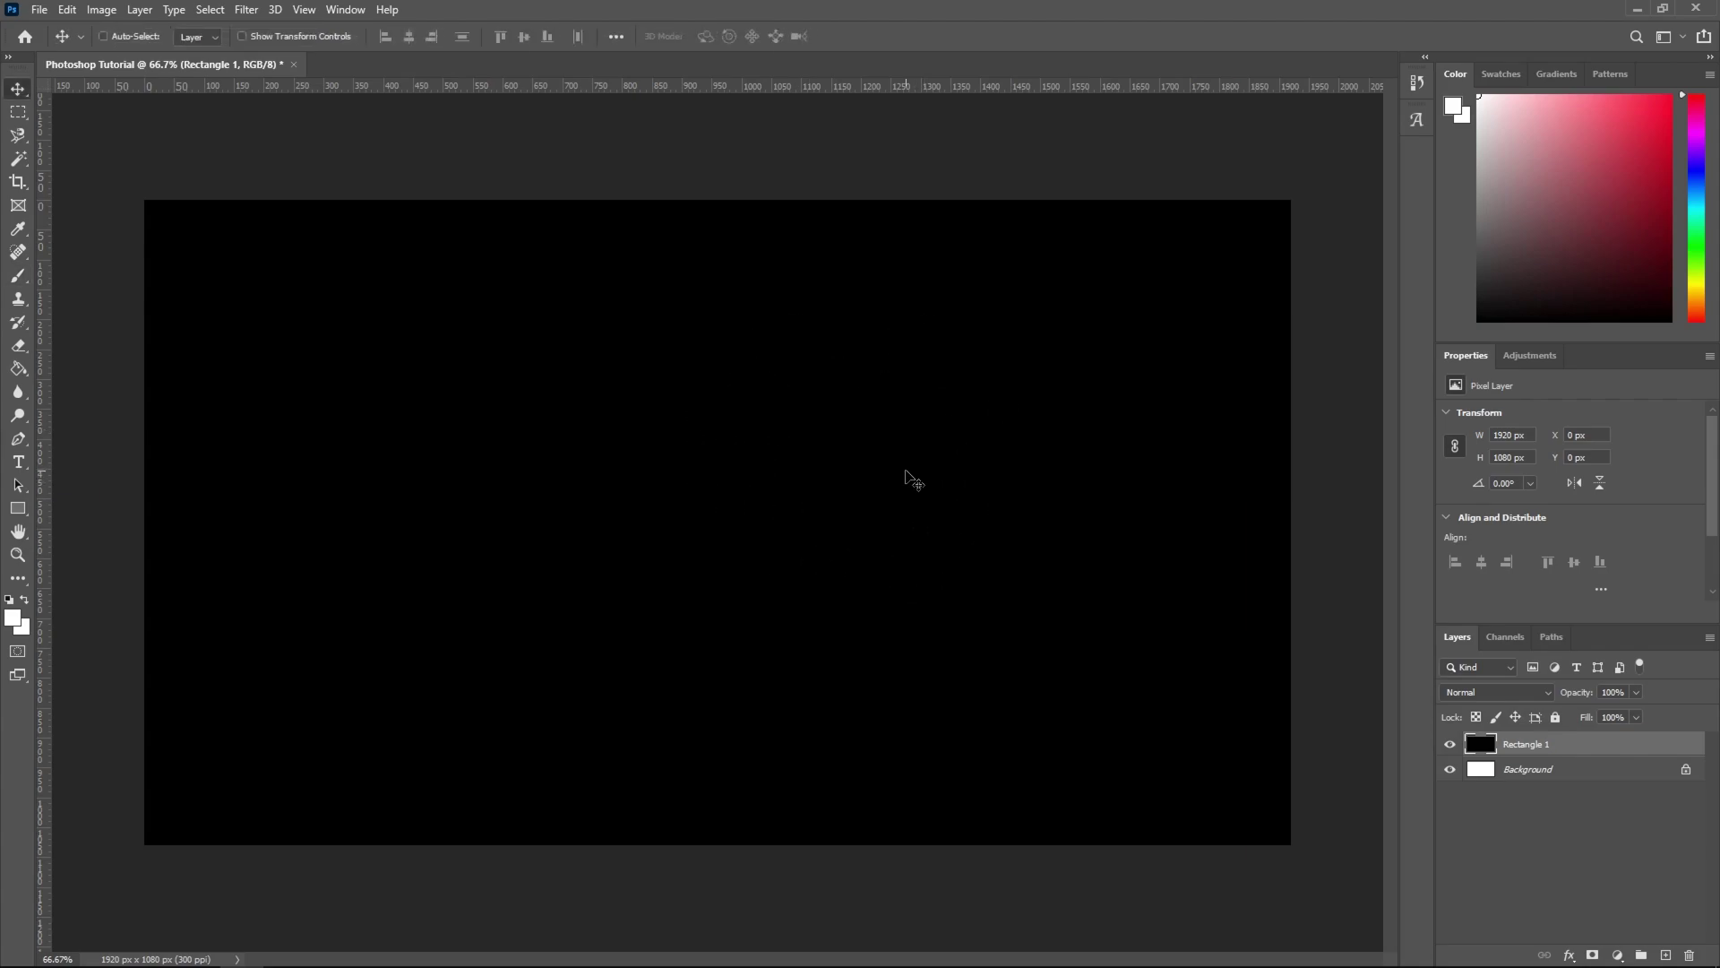